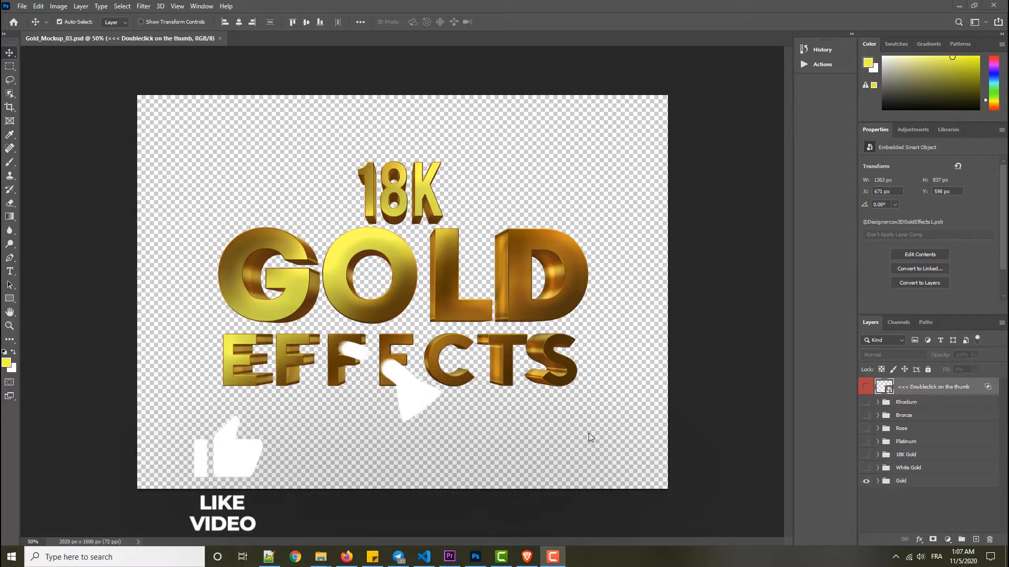
# - Examine the PSD mockups and the GoldandMetalEffects.asl styles file in the 3D Gold and Metal Effects folder
pyautogui.click(319, 555)
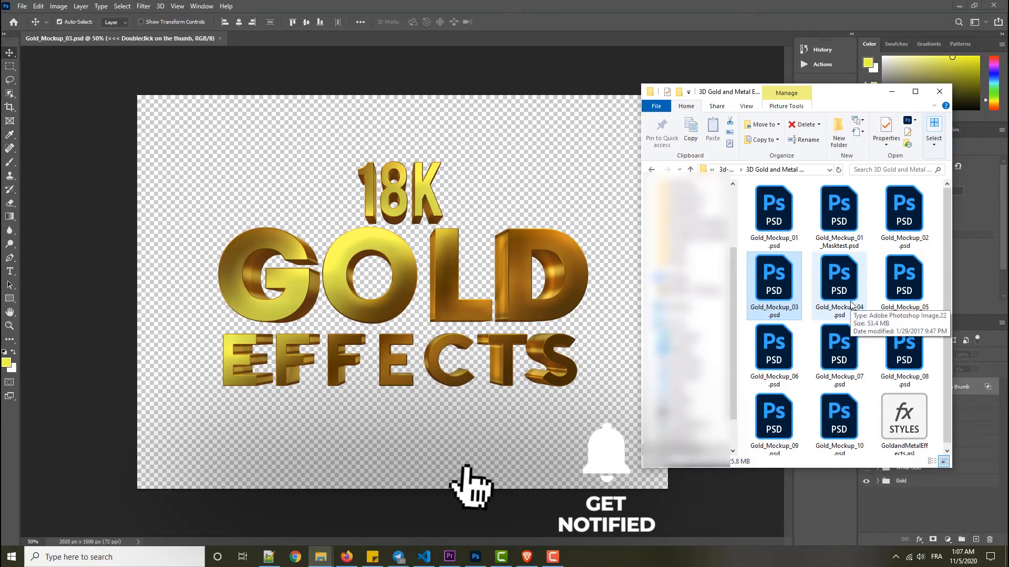
pyautogui.scroll(-2, 867, 294)
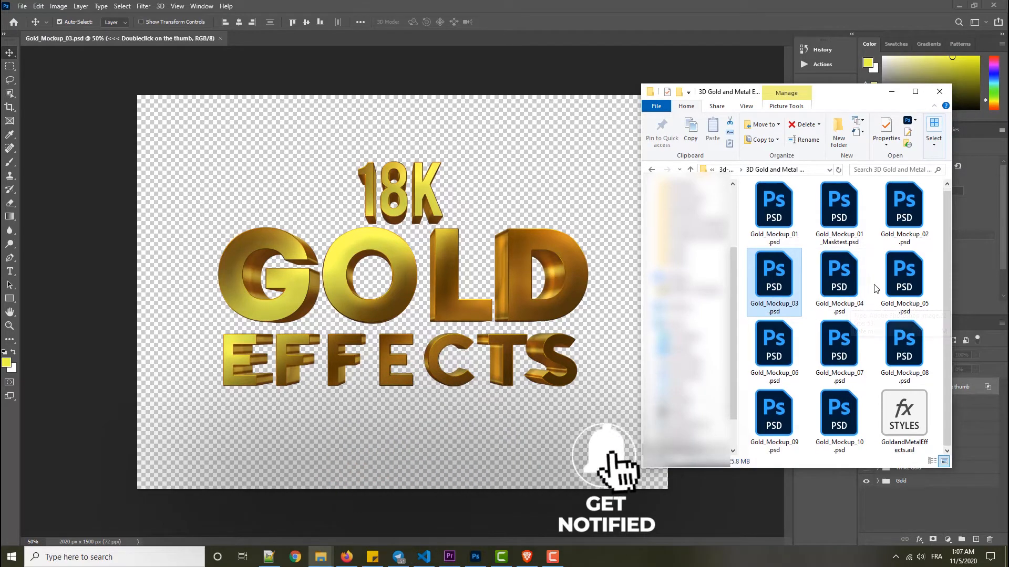
pyautogui.click(917, 420)
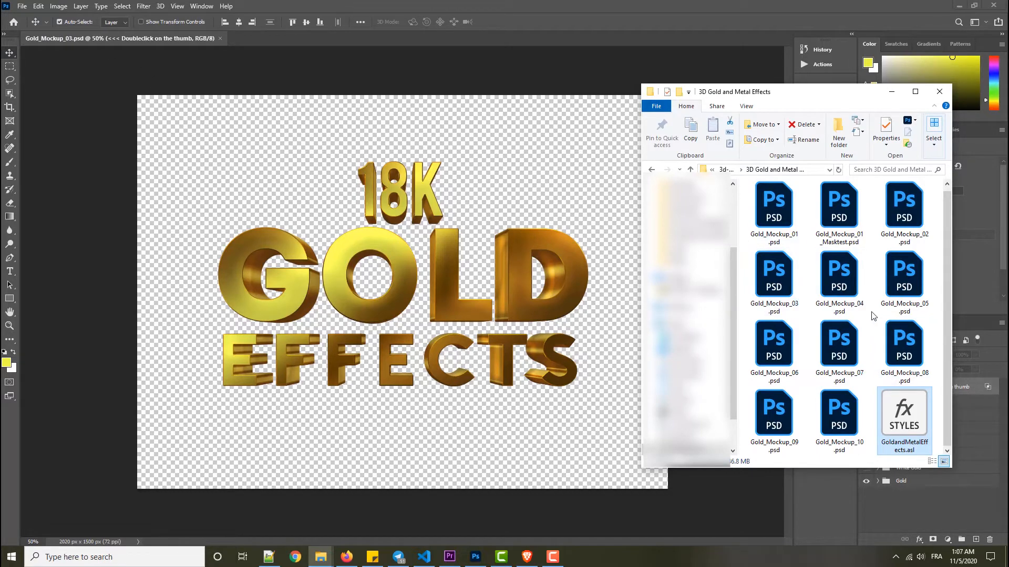
pyautogui.click(560, 236)
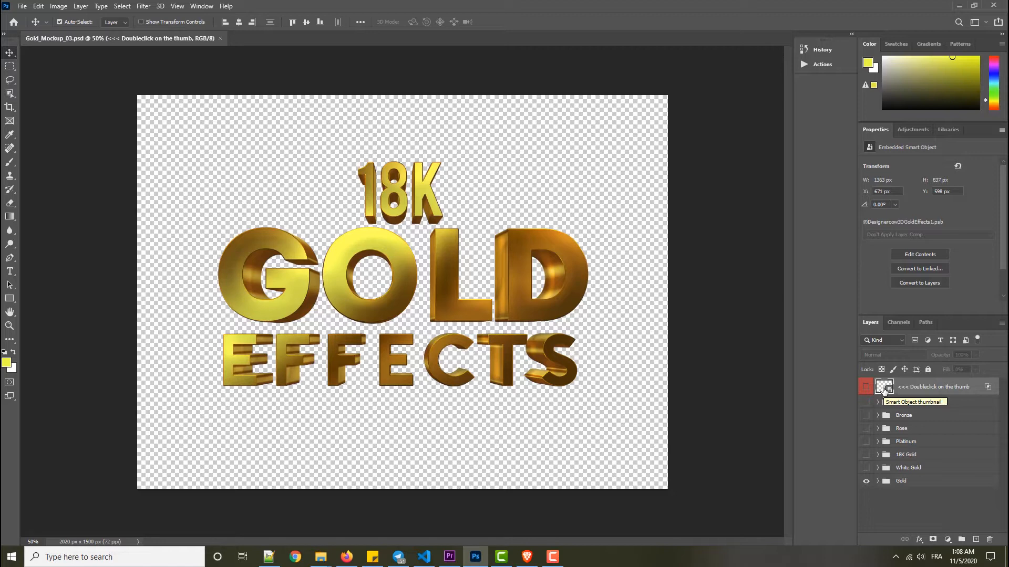
# - Open the contents of the embedded smart object layer in Gold_Mockup_03.psd for editing
pyautogui.doubleClick(887, 389)
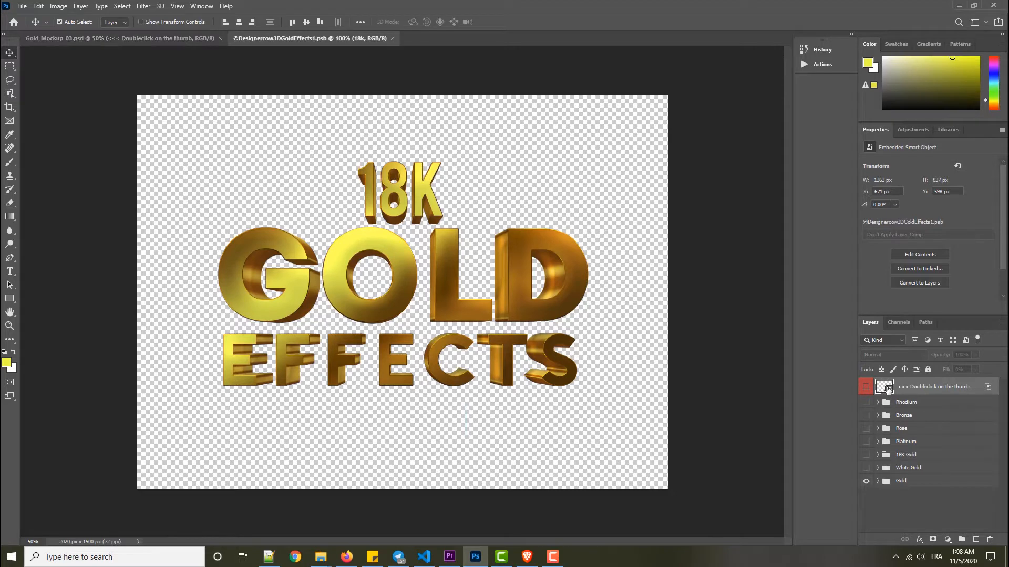
pyautogui.click(462, 212)
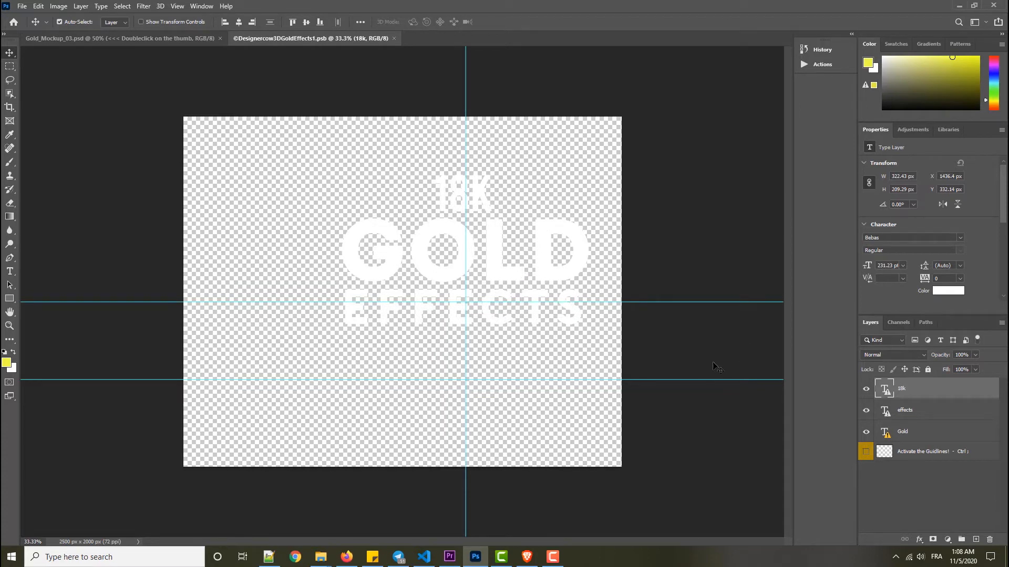
# - Switch to the Brave browser to view the fonts used in the PSD files on the effects page, and return to Photoshop
pyautogui.click(526, 557)
pyautogui.scroll(5, 293, 212)
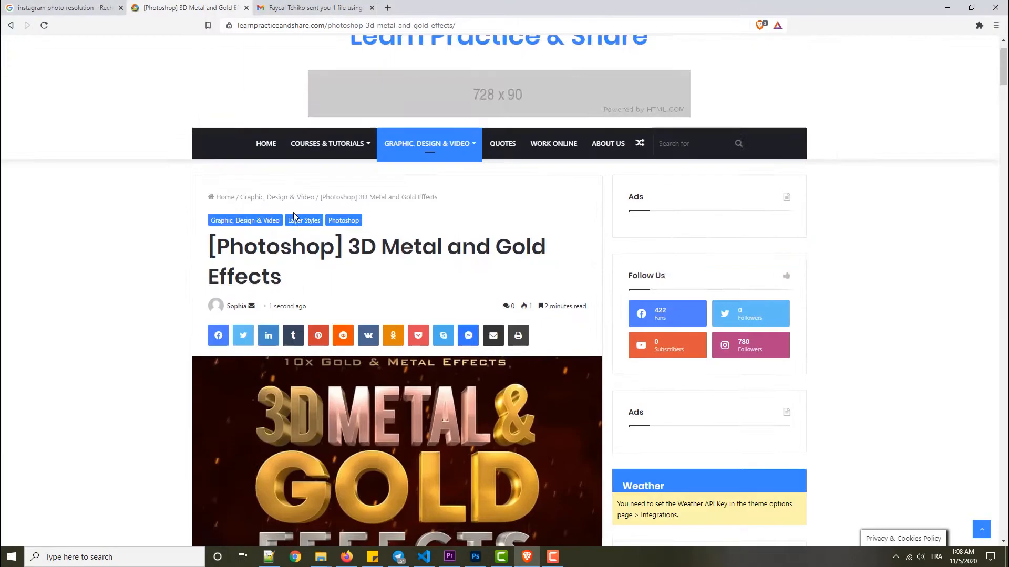
pyautogui.scroll(-20, 293, 214)
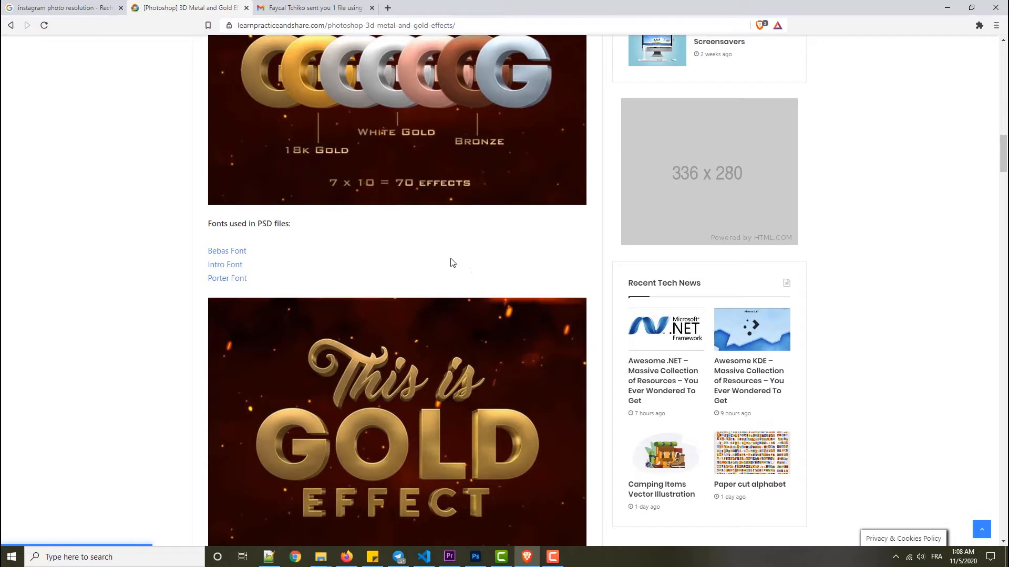
pyautogui.click(475, 561)
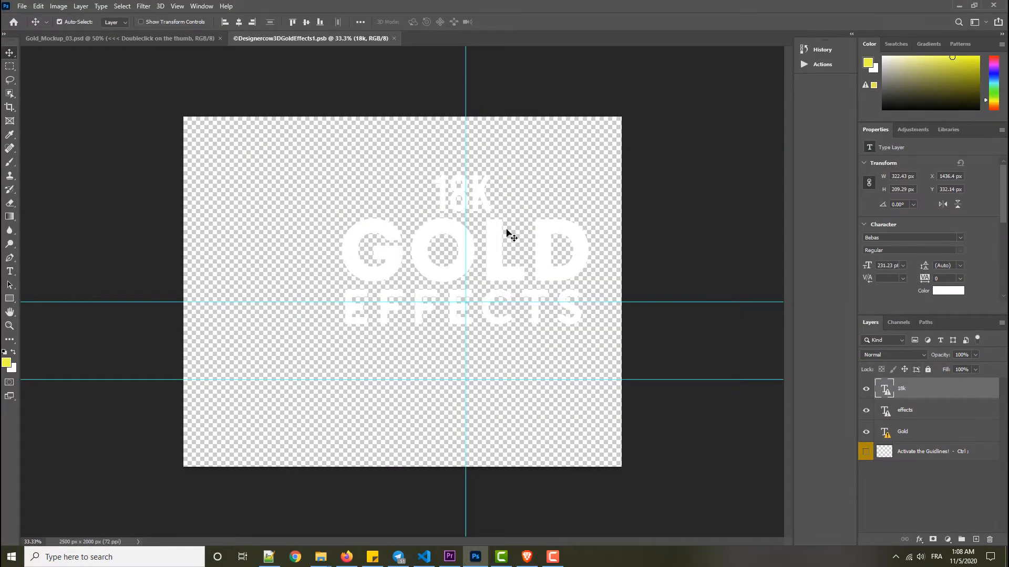
# - Replace the "18k" text with the person's first name and save the smart object
pyautogui.doubleClick(885, 391)
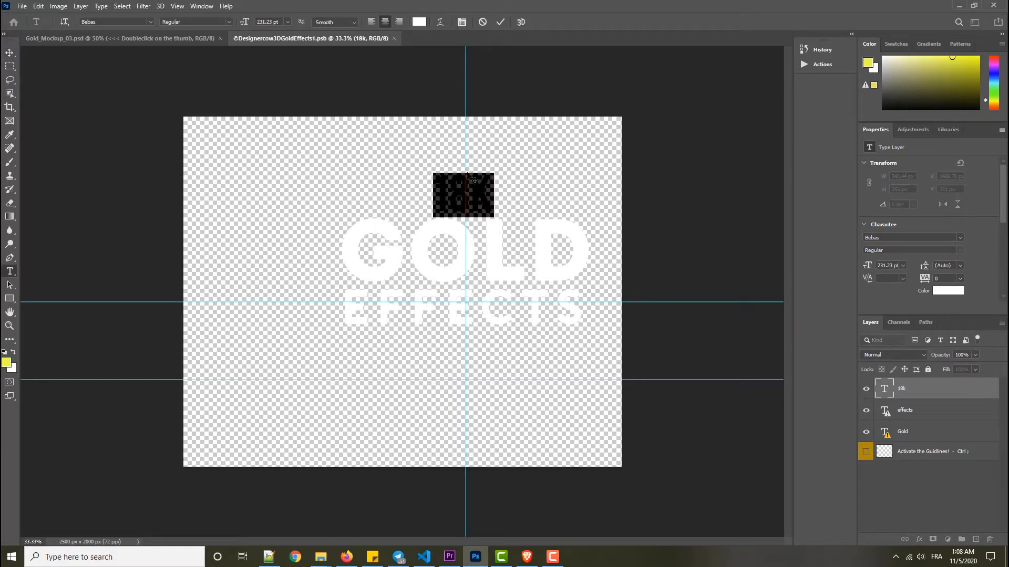
pyautogui.write('FAYCAL')
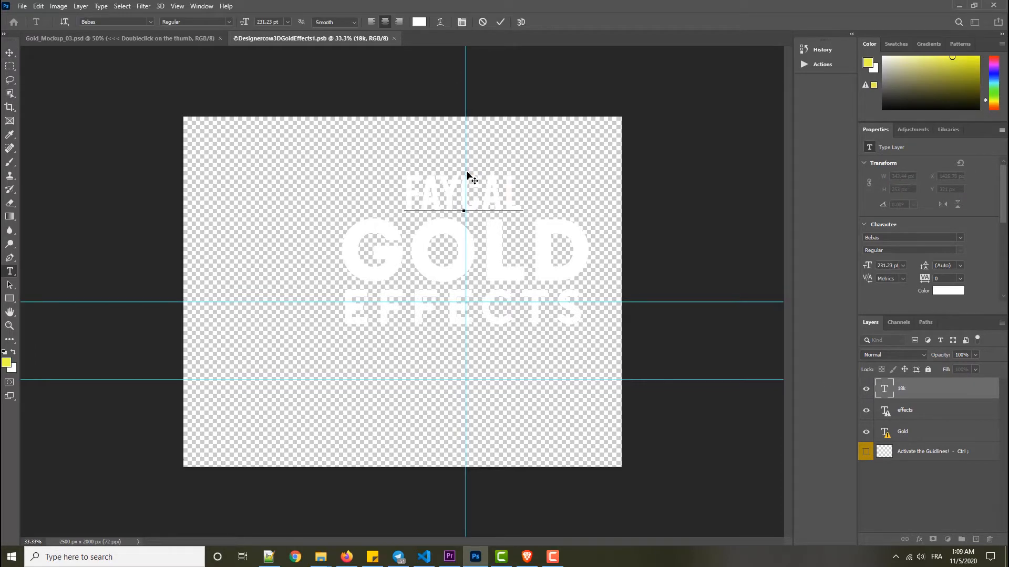
pyautogui.press('ctrl')
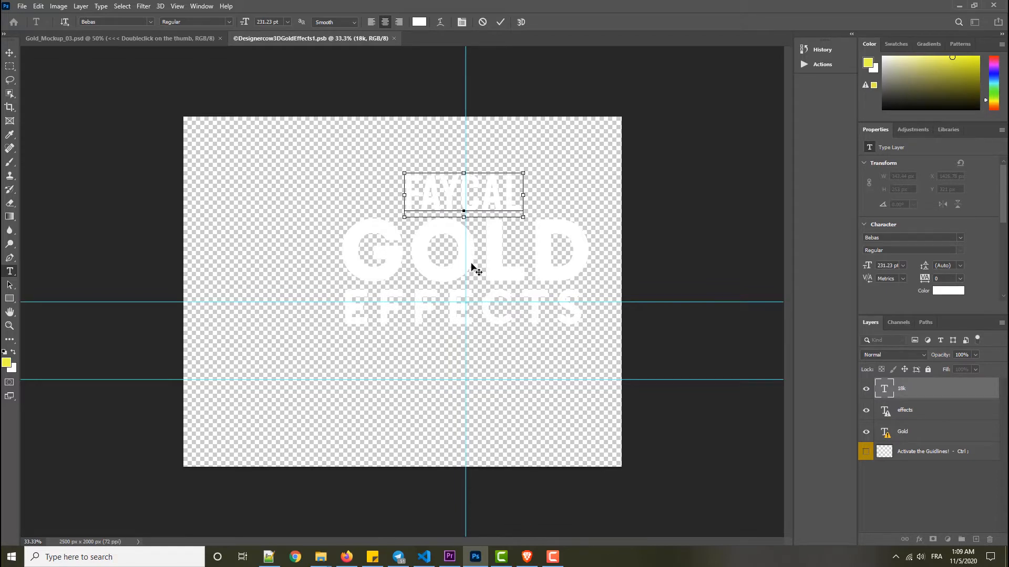
pyautogui.hotkey('ctrl', 'Return')
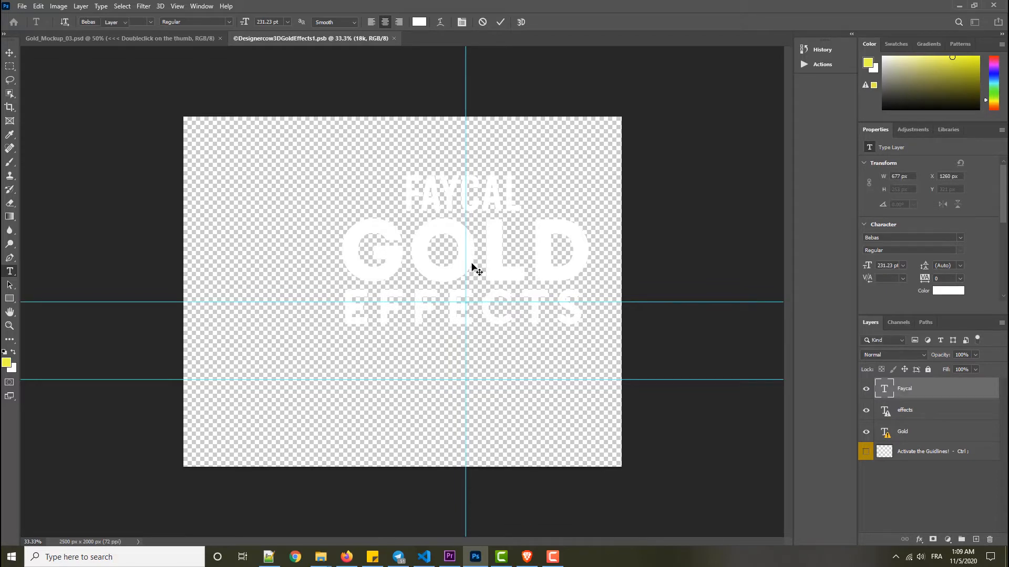
pyautogui.hotkey('ctrl', 's')
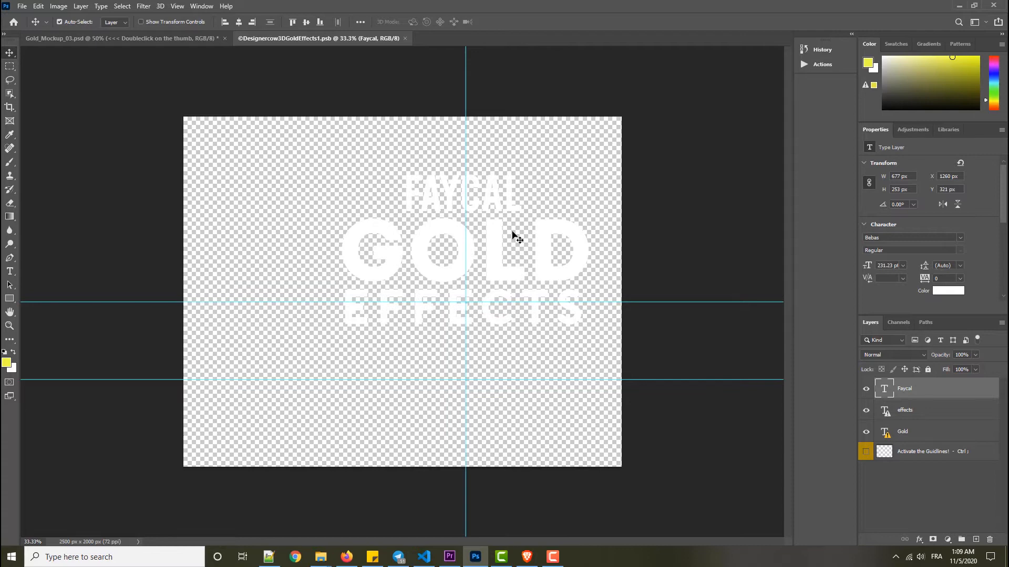
# - Return to Gold_Mockup_03.psd to view the updated gold text and close the smart object document
pyautogui.click(190, 35)
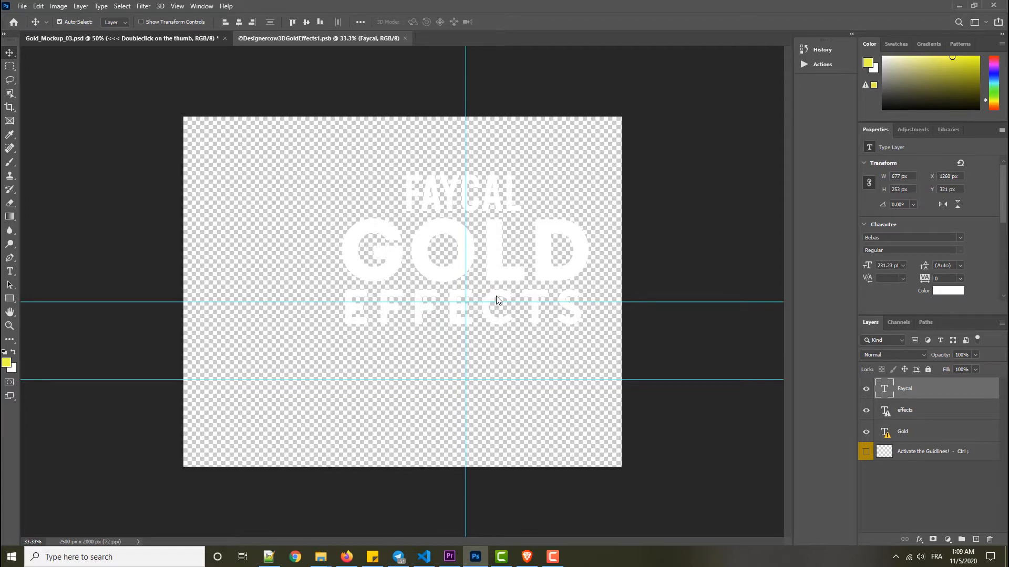
pyautogui.hotkey('ctrl', 'Tab')
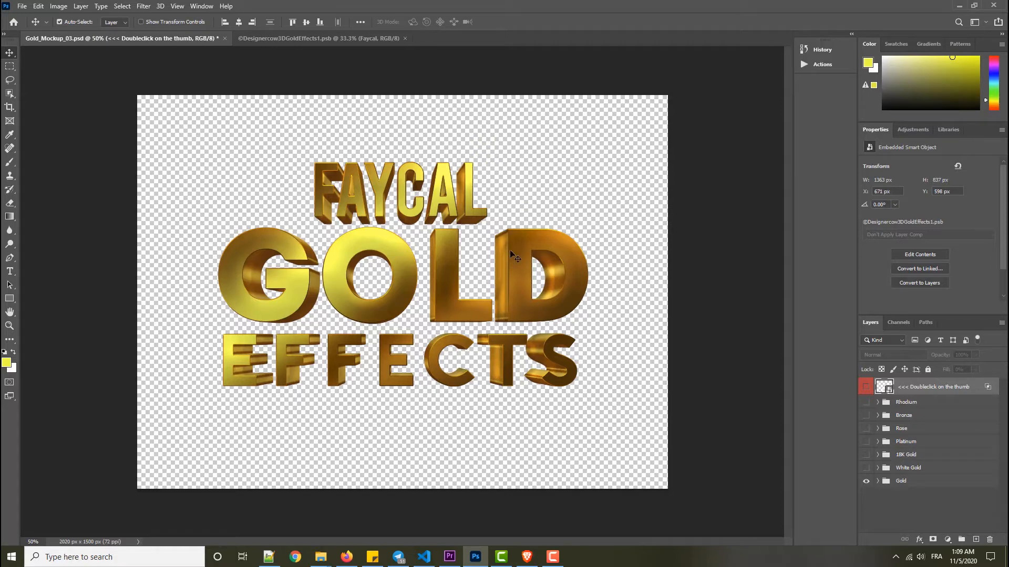
pyautogui.click(405, 39)
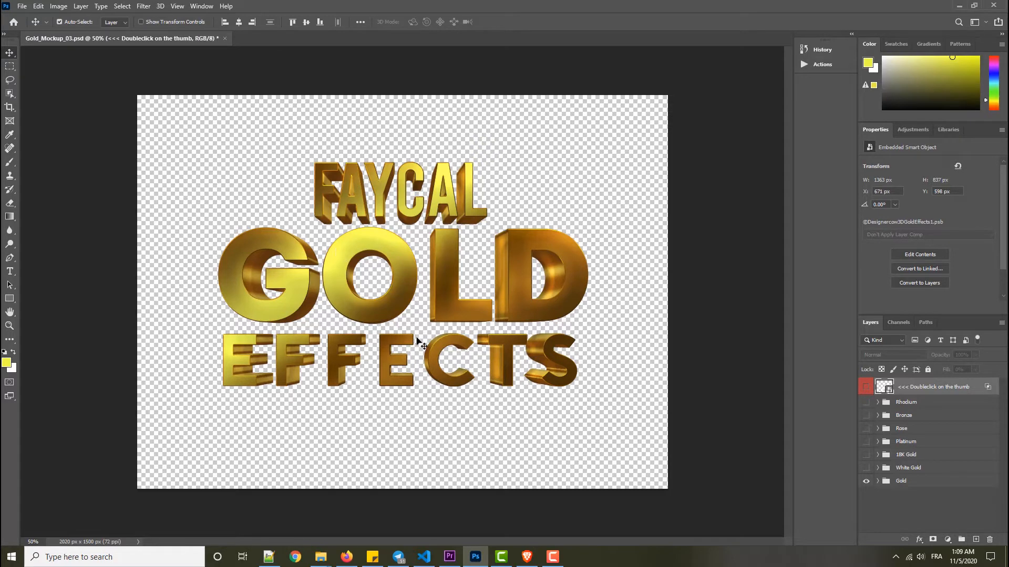
# - Switch to File Explorer and look over the individual Gold_Mockup PSD files in the effects folder
pyautogui.moveTo(320, 557)
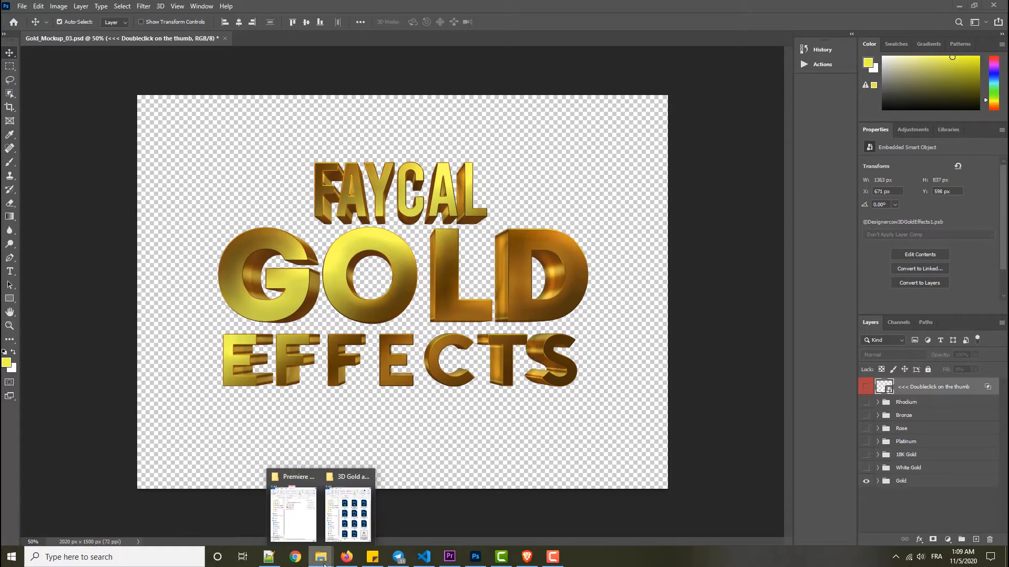
pyautogui.click(353, 525)
pyautogui.click(828, 344)
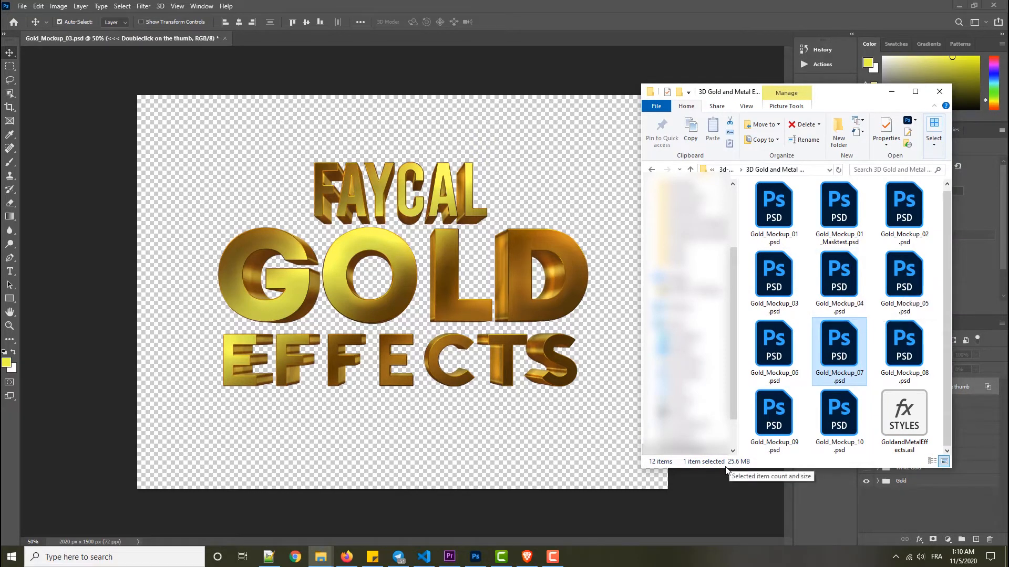
pyautogui.click(797, 279)
pyautogui.scroll(1, 830, 282)
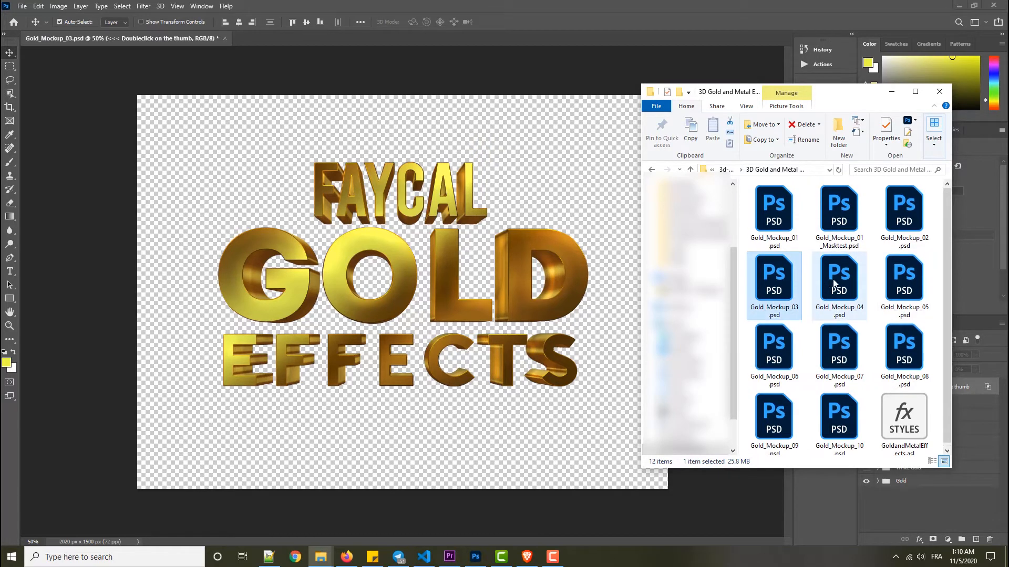
pyautogui.click(835, 283)
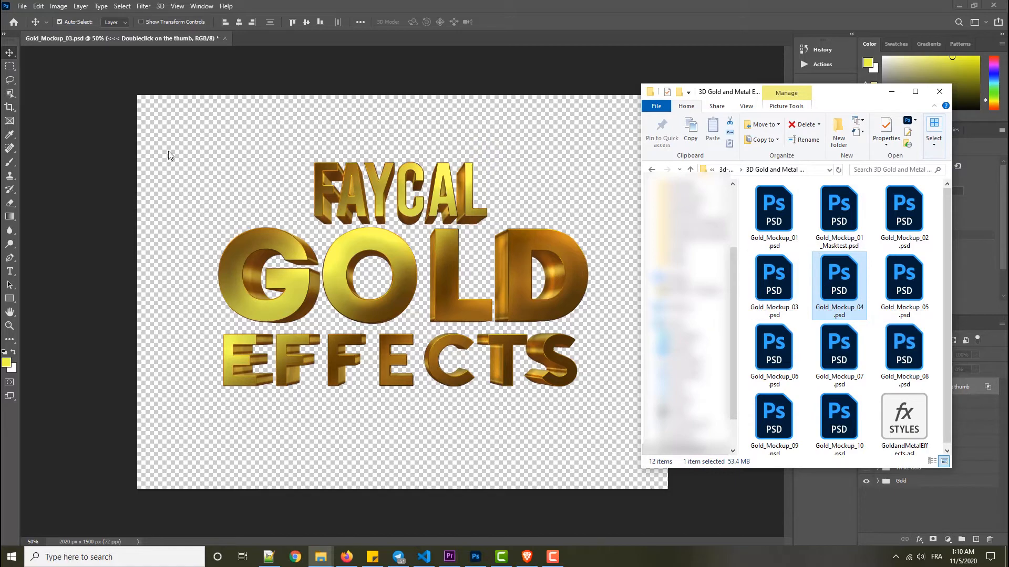
# - Create a new 1280 x 720 px RGB document at 300 pixels/inch with a white background
pyautogui.click(21, 6)
pyautogui.click(29, 18)
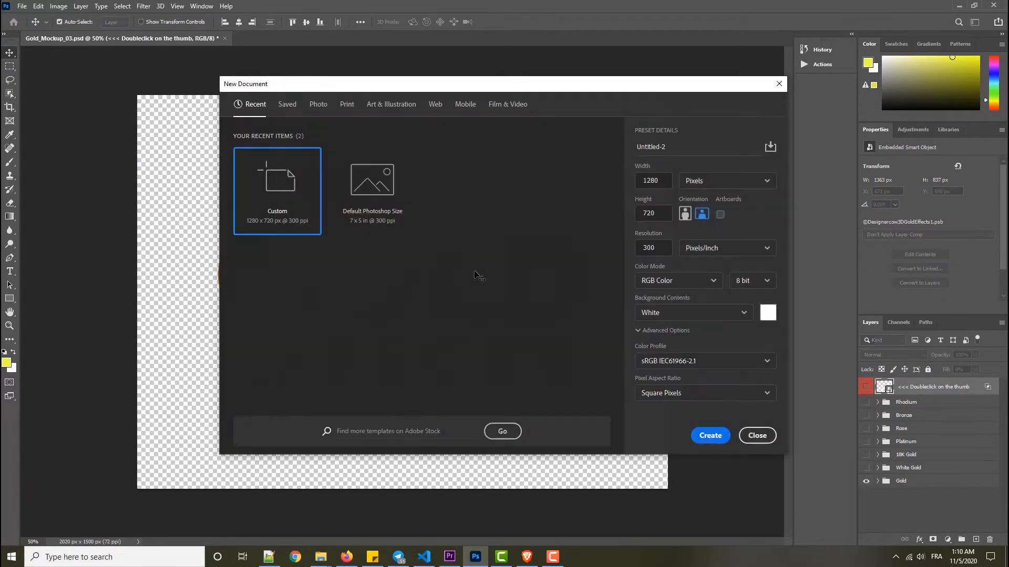
pyautogui.click(712, 436)
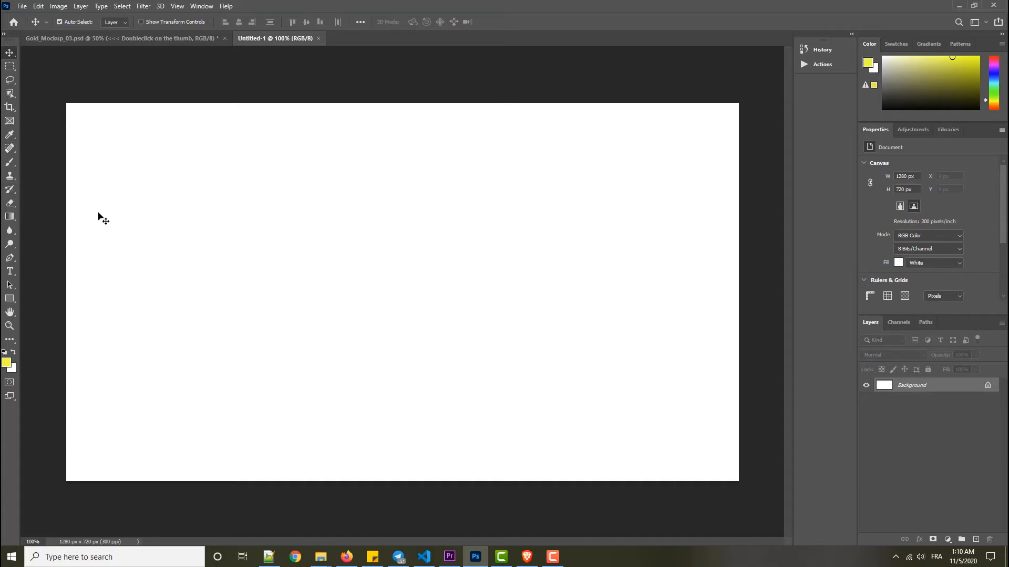
# - Add a Bebas text layer with the person's first name to the new document
pyautogui.click(10, 271)
pyautogui.click(390, 285)
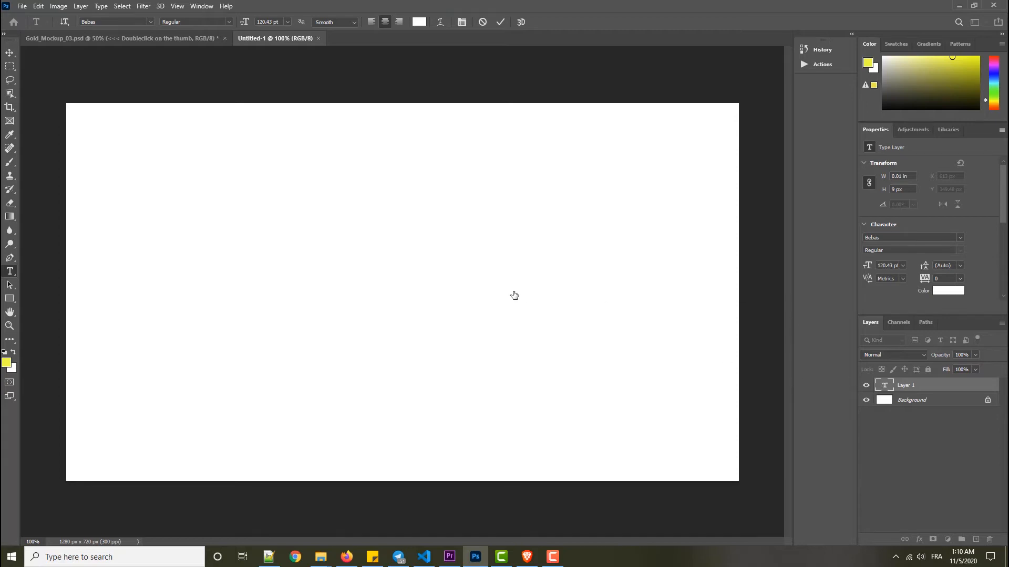
pyautogui.press('Escape')
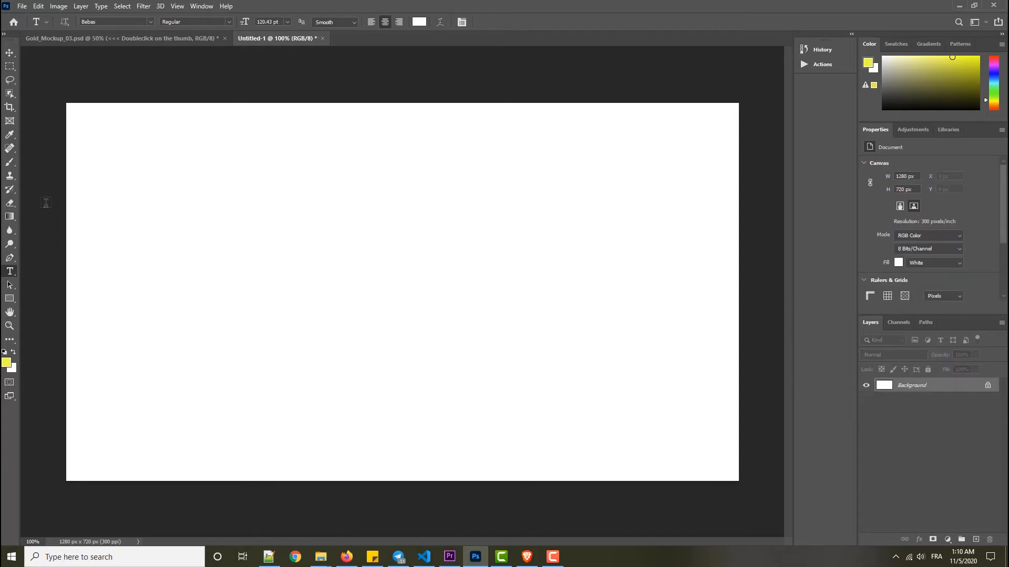
pyautogui.click(477, 230)
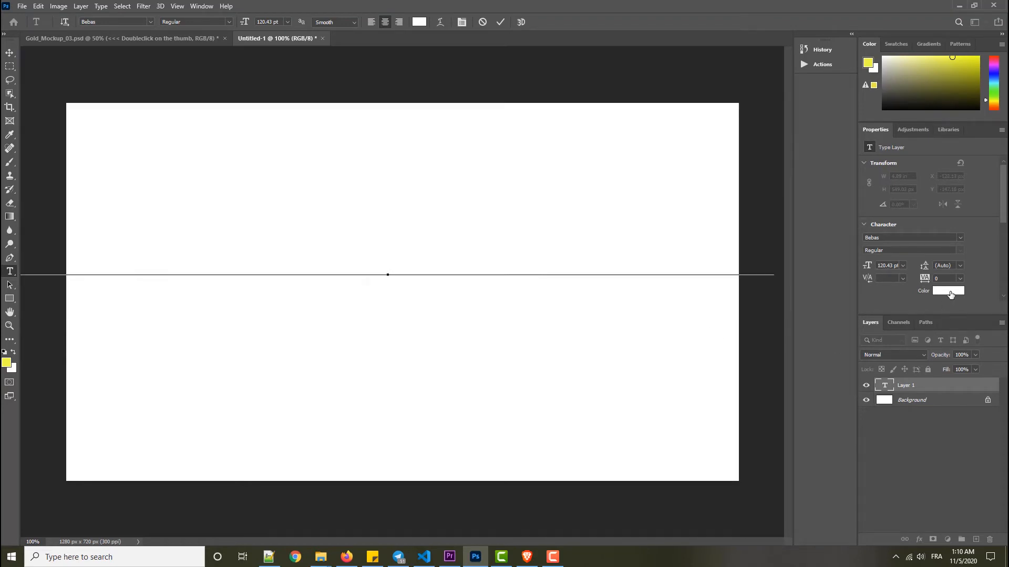
# - Set the text color to black (000000) and the font size to 46 pt
pyautogui.click(949, 291)
pyautogui.click(376, 259)
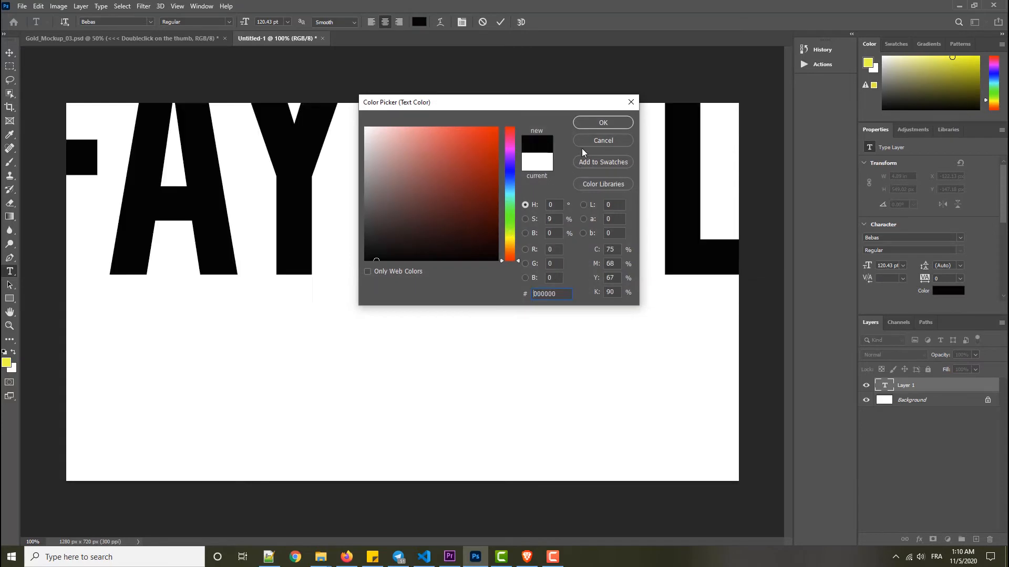
pyautogui.click(600, 122)
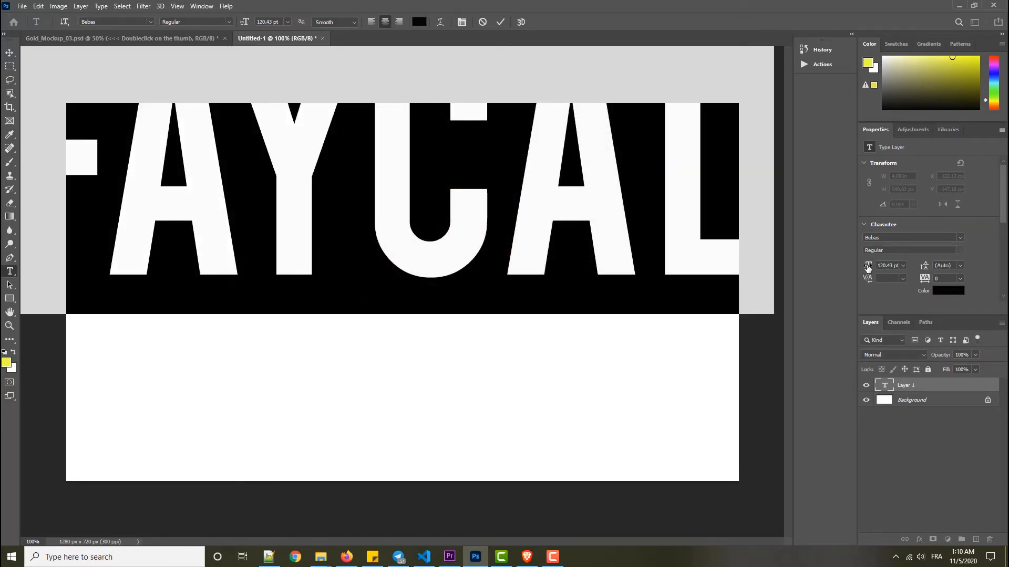
pyautogui.moveTo(867, 267)
pyautogui.mouseDown()
pyautogui.moveTo(834, 268)
pyautogui.moveTo(861, 269)
pyautogui.mouseUp()
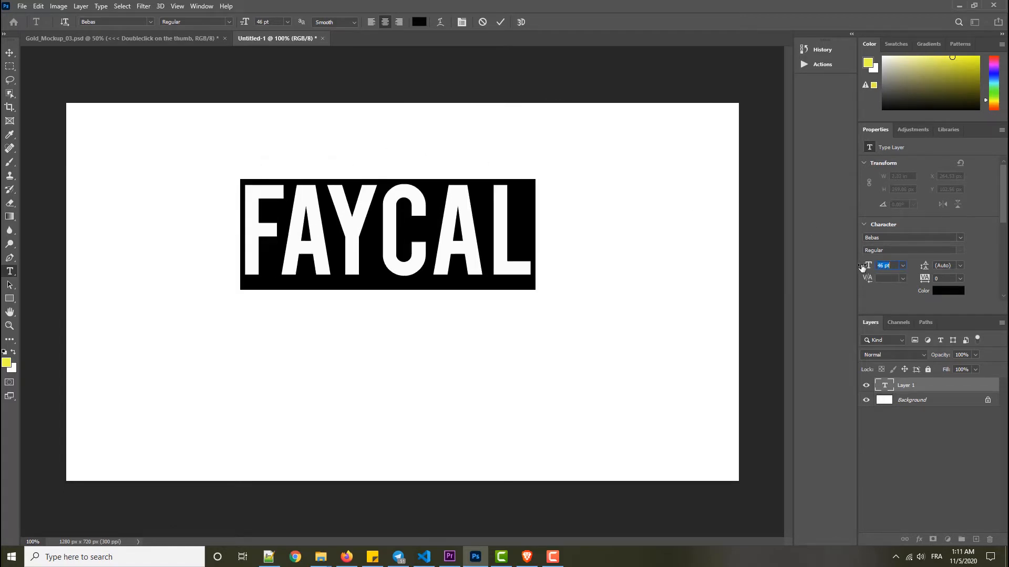
pyautogui.click(500, 22)
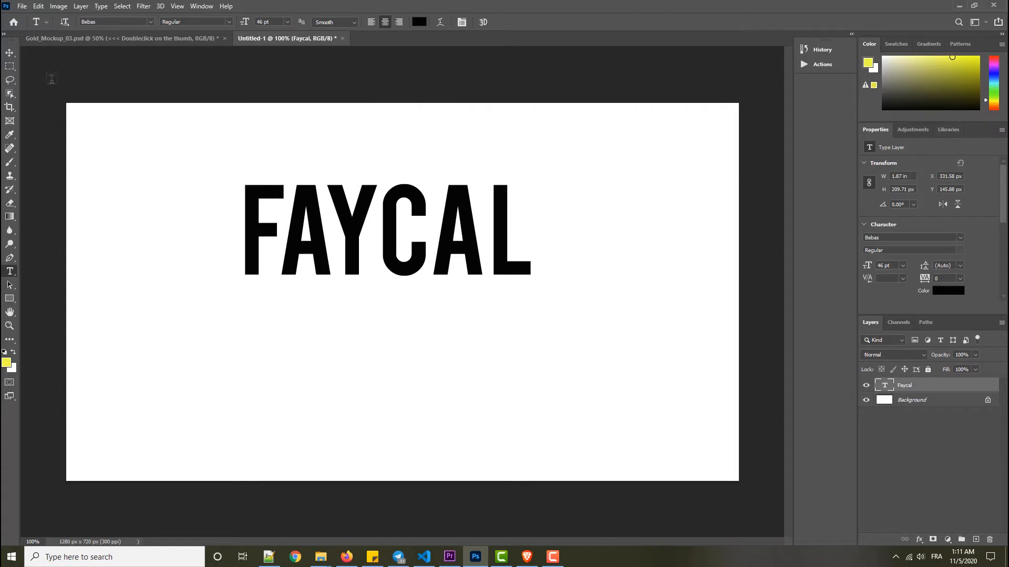
# - Center the text layer vertically and horizontally on the canvas
pyautogui.click(9, 53)
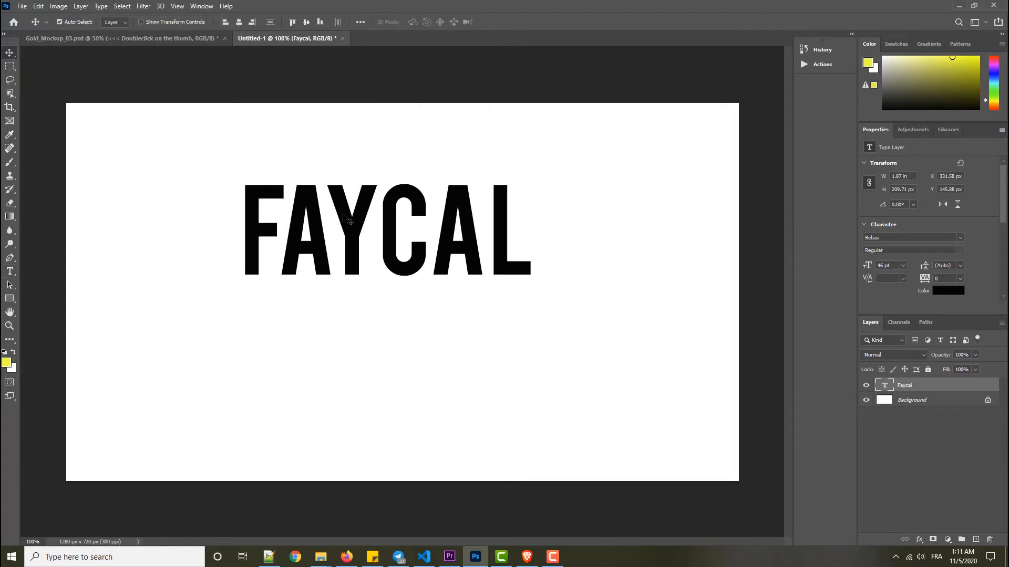
pyautogui.click(307, 22)
pyautogui.click(238, 22)
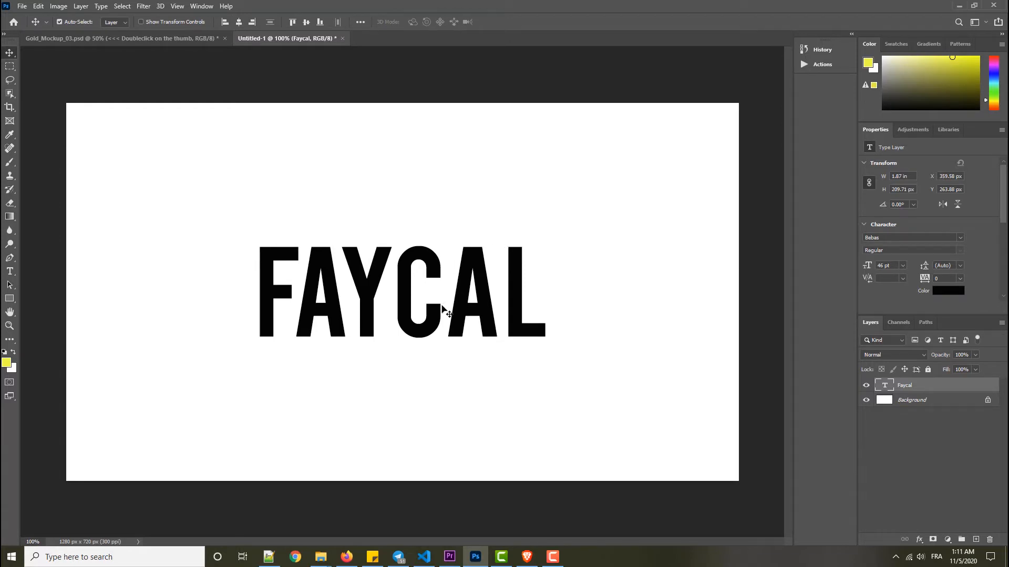
# - Bring up the mockup files folder, return to the document, and show the layer styles with the GoldandMetalEffects group expanded
pyautogui.moveTo(320, 557)
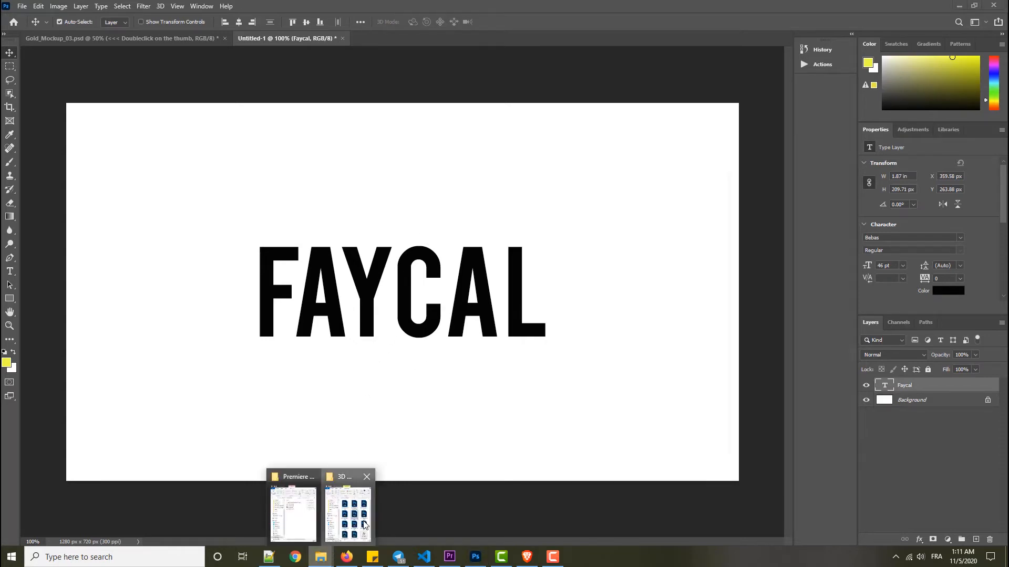
pyautogui.click(348, 509)
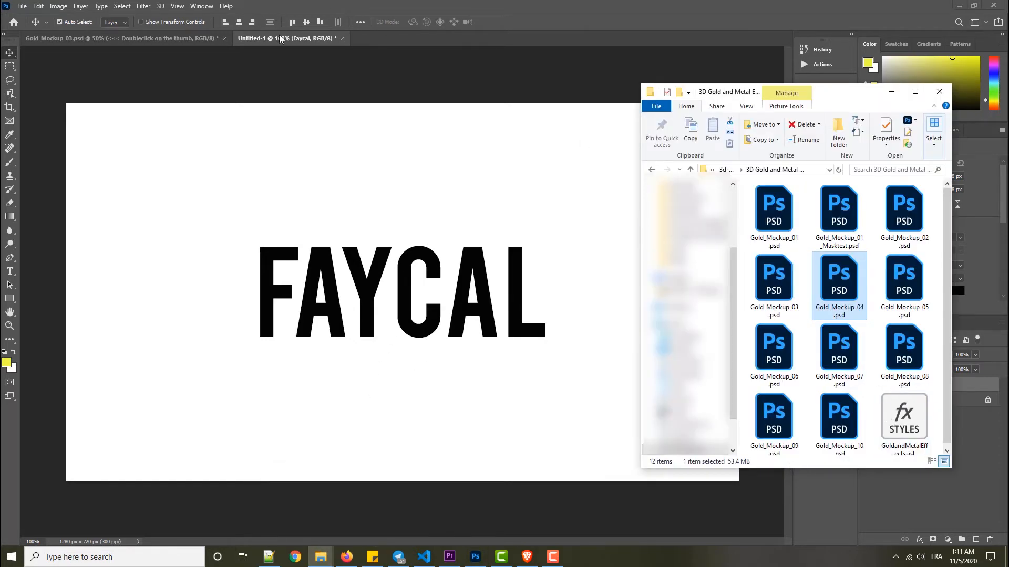
pyautogui.click(198, 6)
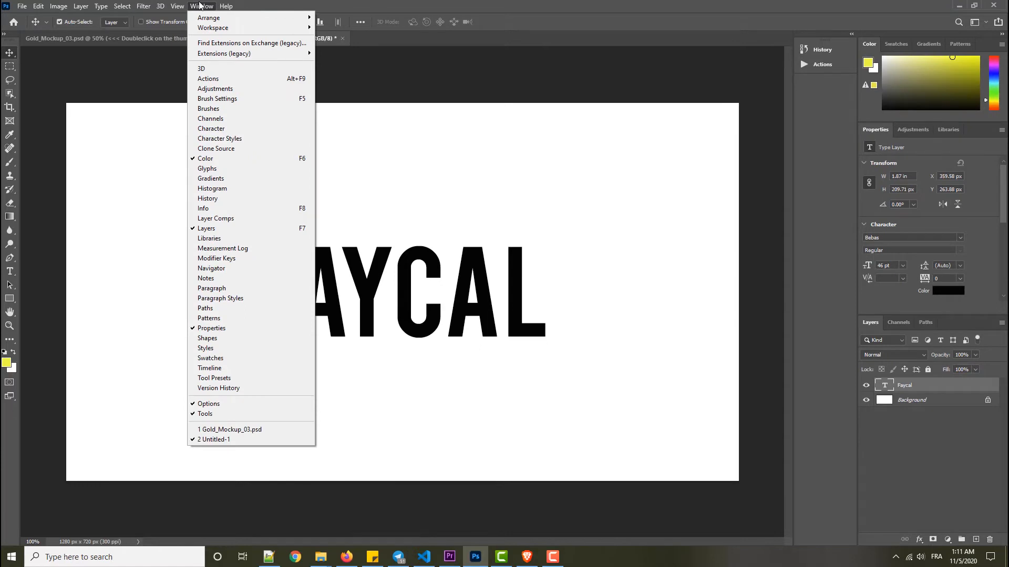
pyautogui.click(219, 348)
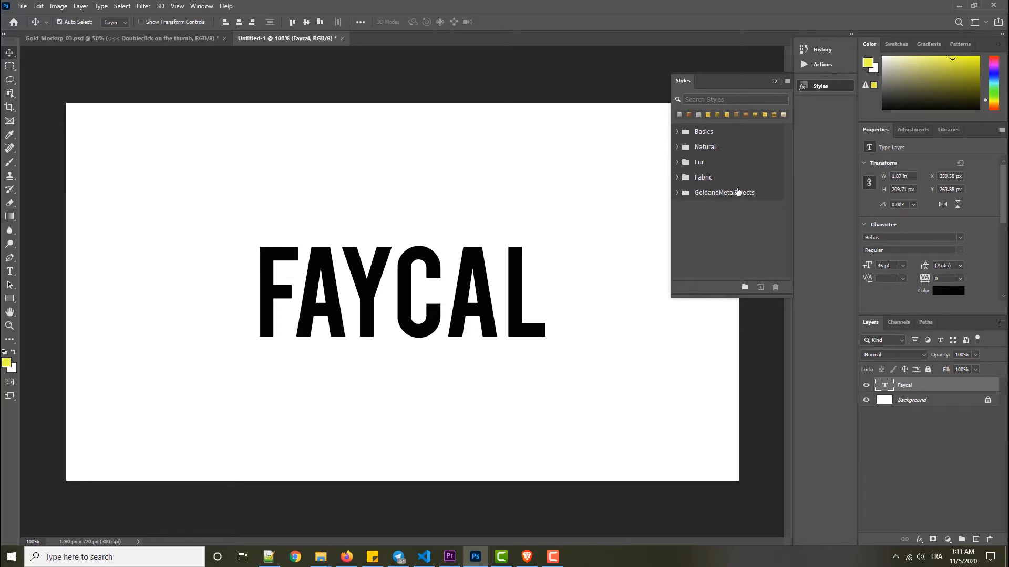
pyautogui.click(677, 193)
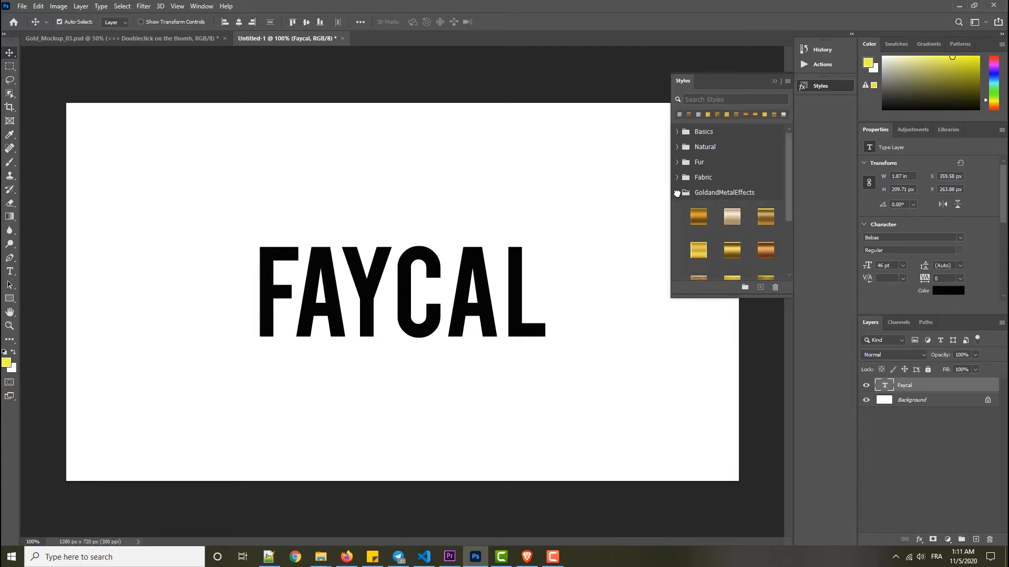
# - Try several gold and silver GoldandMetalEffects styles on the text layer, ending with the rusty copper style
pyautogui.moveTo(789, 168); pyautogui.dragTo(789, 190)
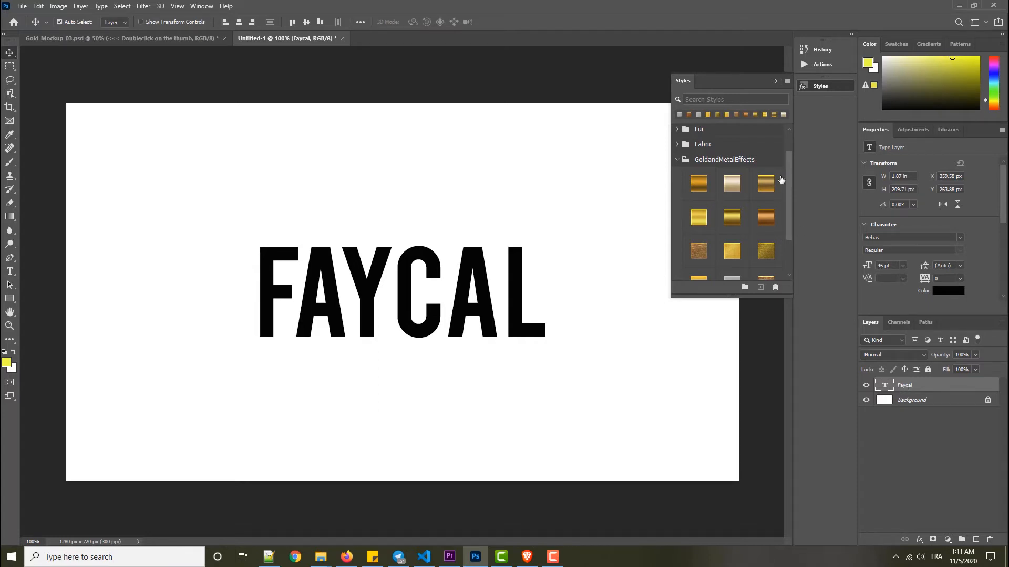
pyautogui.scroll(-1, 789, 170)
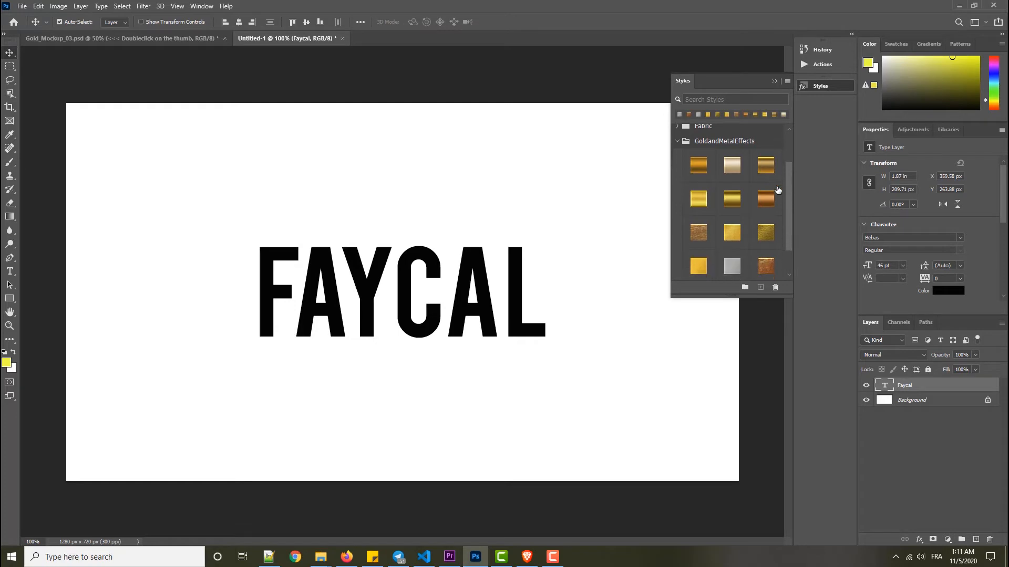
pyautogui.click(765, 232)
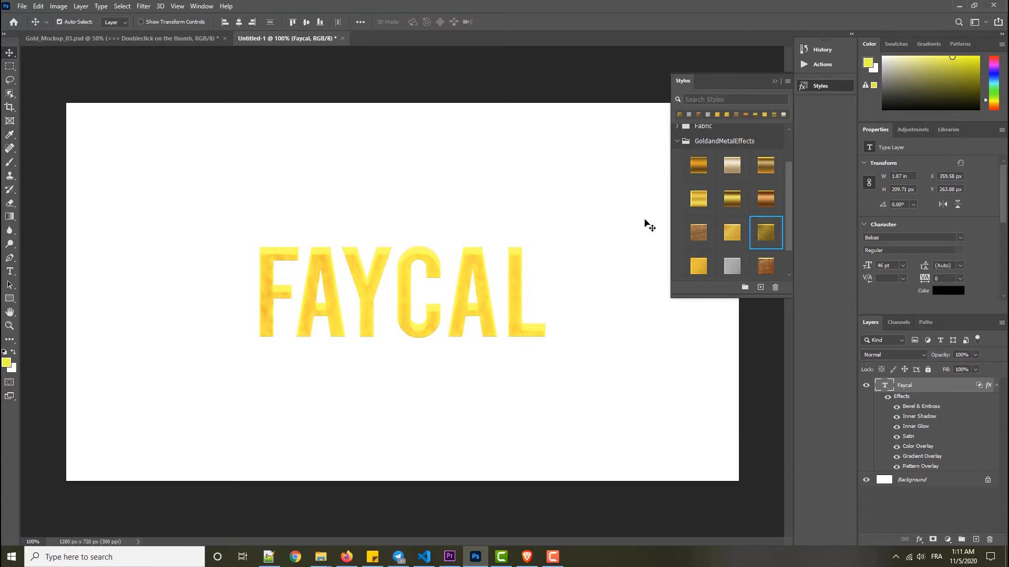
pyautogui.scroll(-1, 785, 220)
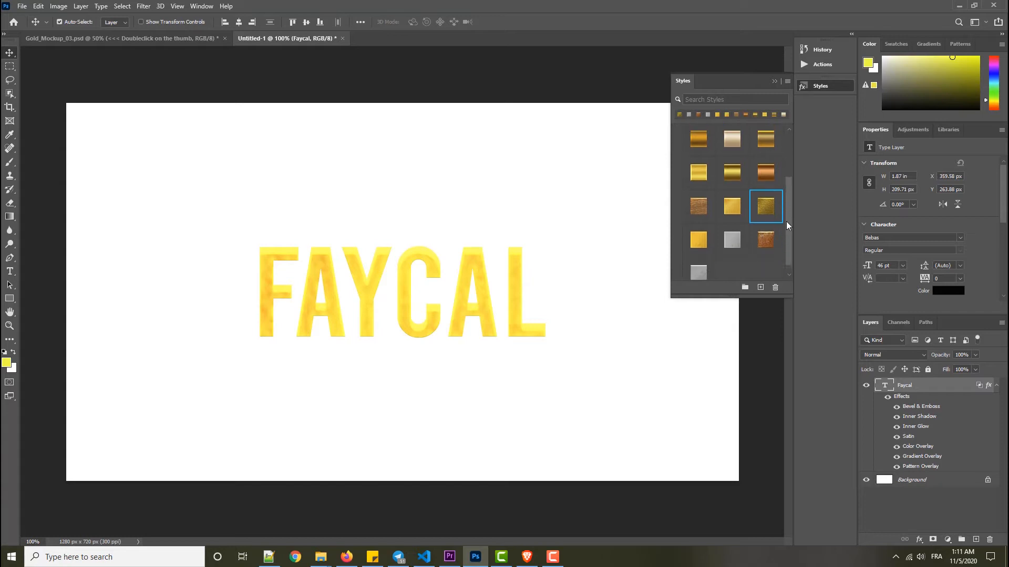
pyautogui.click(705, 211)
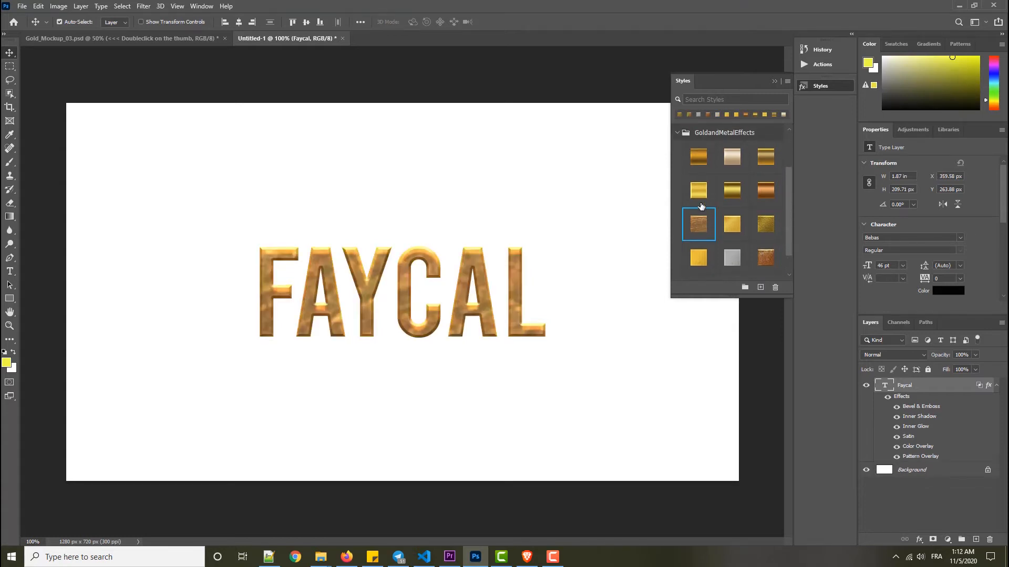
pyautogui.click(699, 190)
pyautogui.click(732, 256)
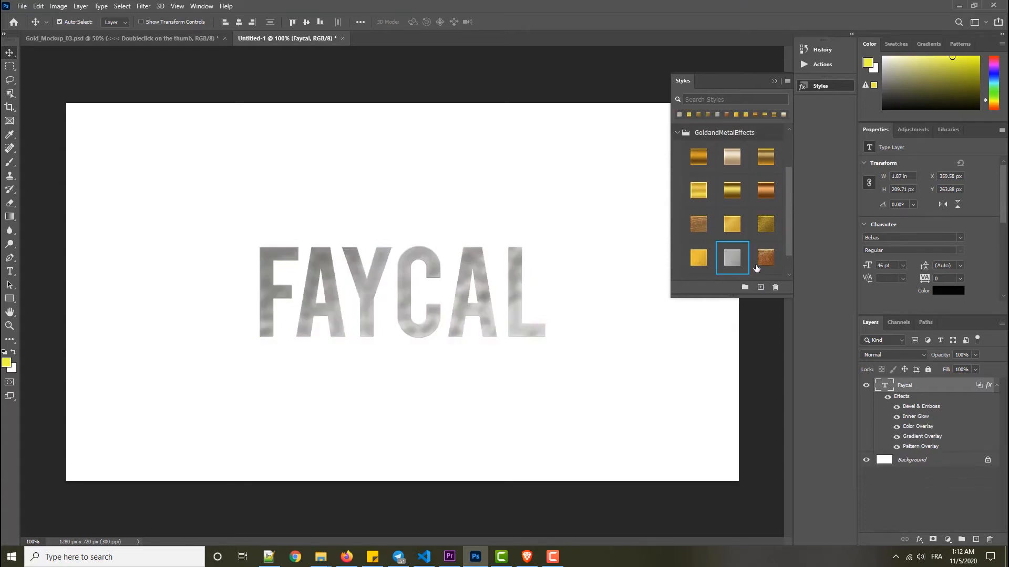
pyautogui.click(765, 258)
pyautogui.scroll(-1, 788, 265)
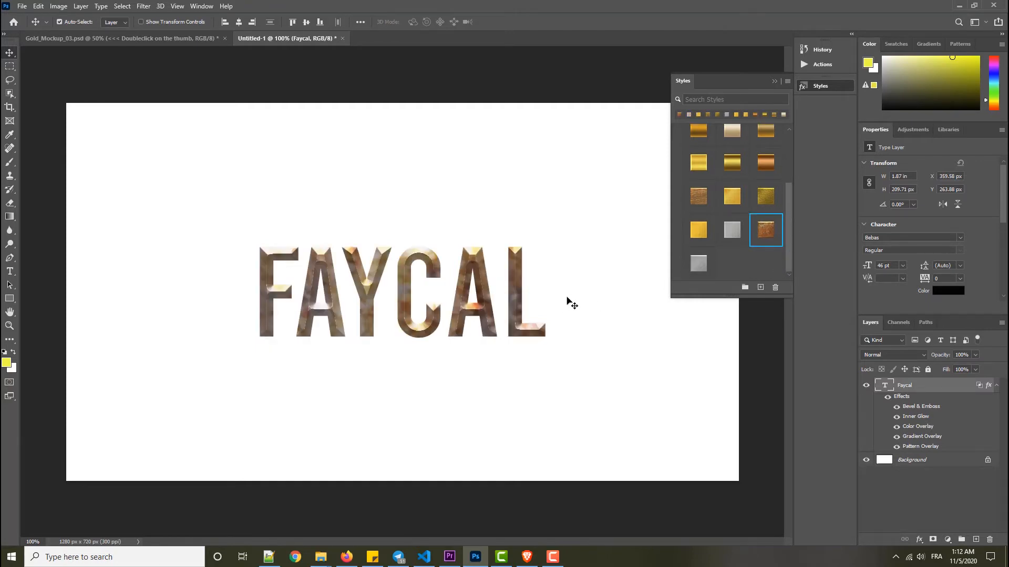
# - Deselect the text layer, try the last silver style and the dark gold style, and collapse the styles list
pyautogui.click(552, 217)
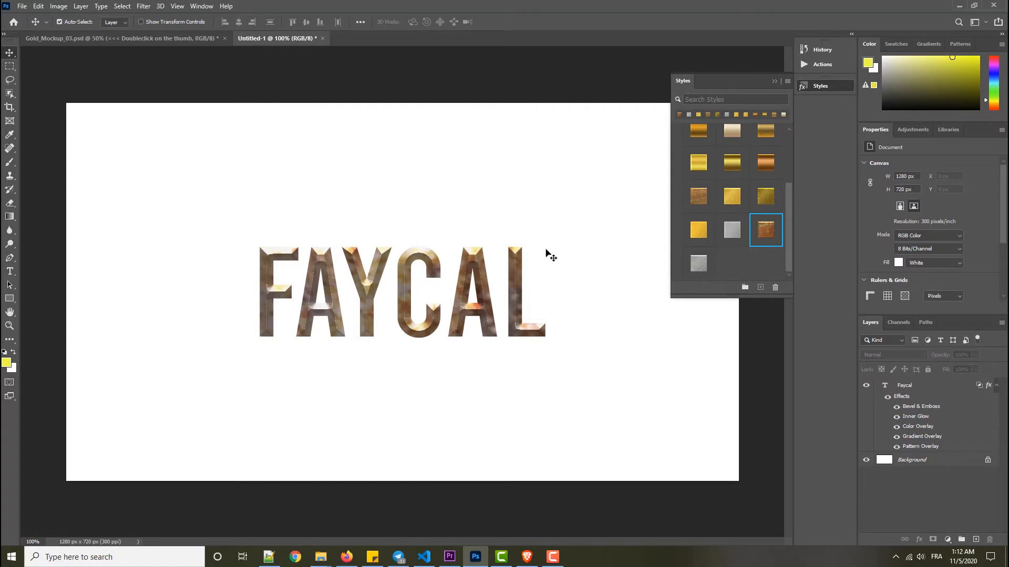
pyautogui.click(699, 263)
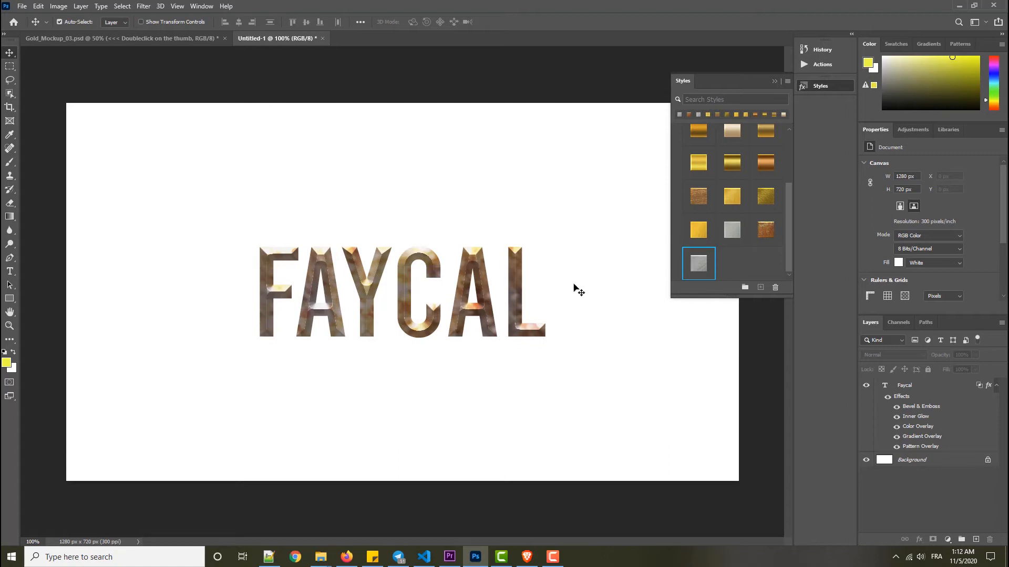
pyautogui.moveTo(790, 227); pyautogui.dragTo(783, 270)
pyautogui.click(767, 200)
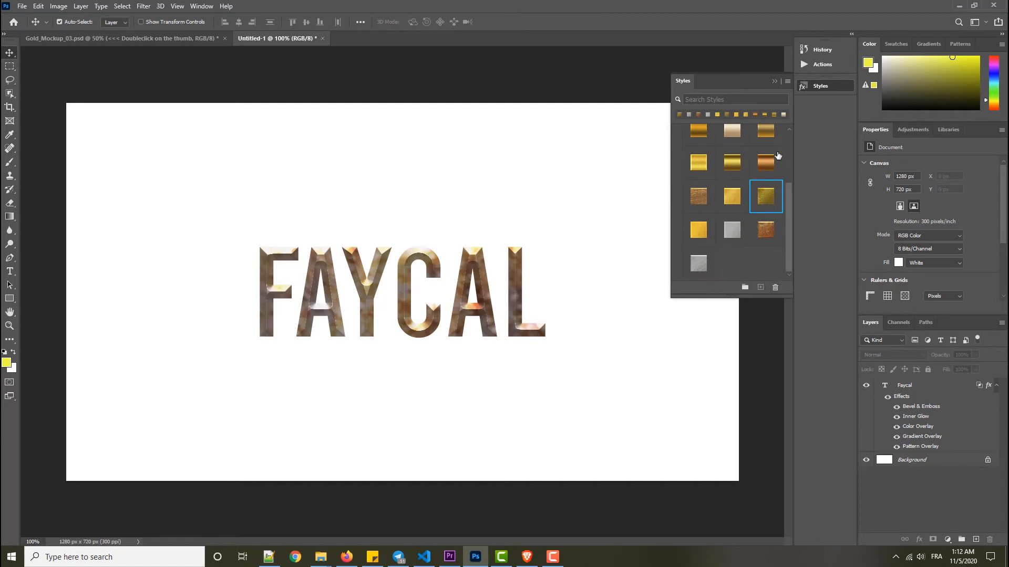
pyautogui.click(774, 81)
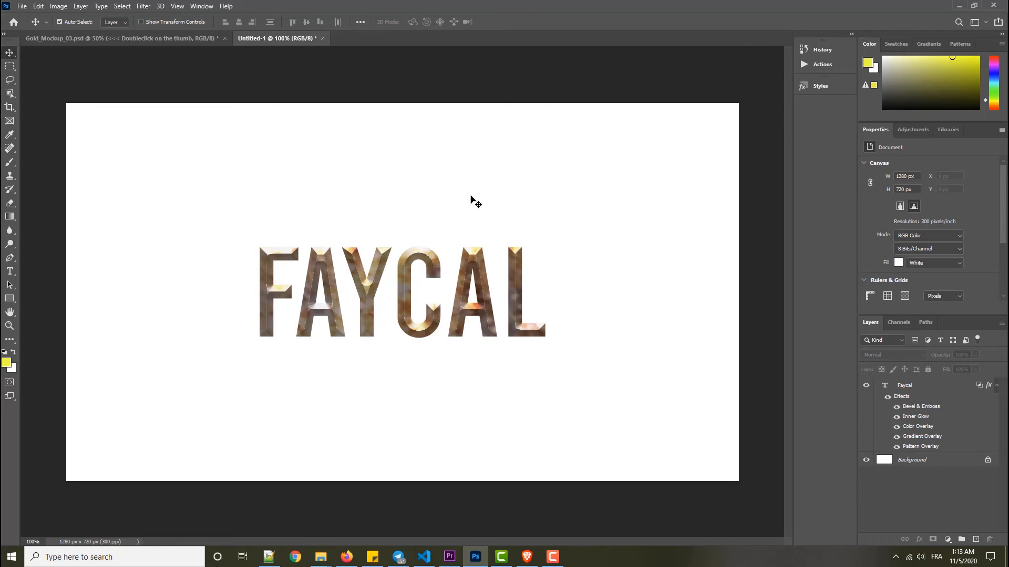
# - Select the text layer and review the available layer effects and adjustment layer types
pyautogui.click(912, 386)
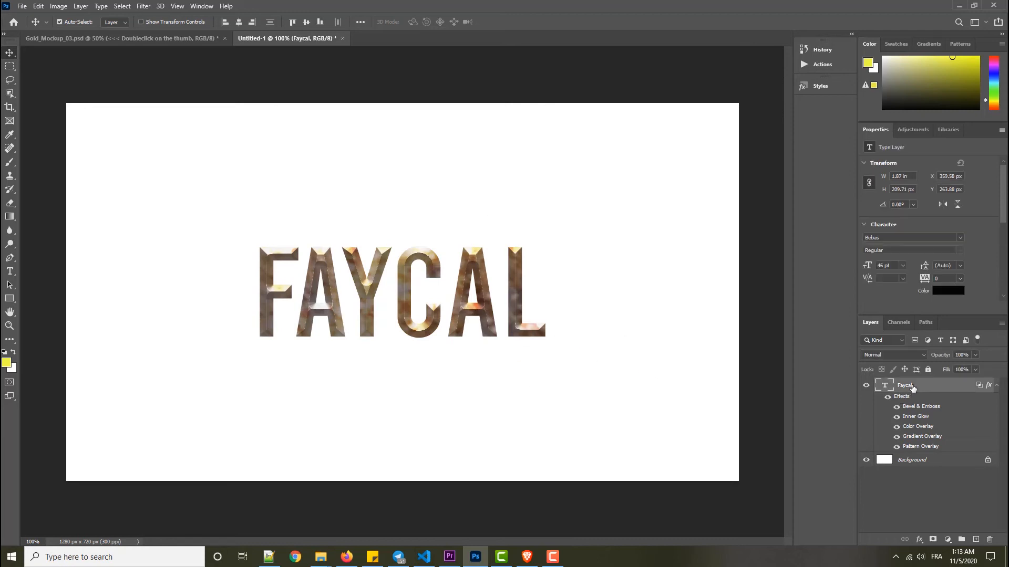
pyautogui.click(920, 539)
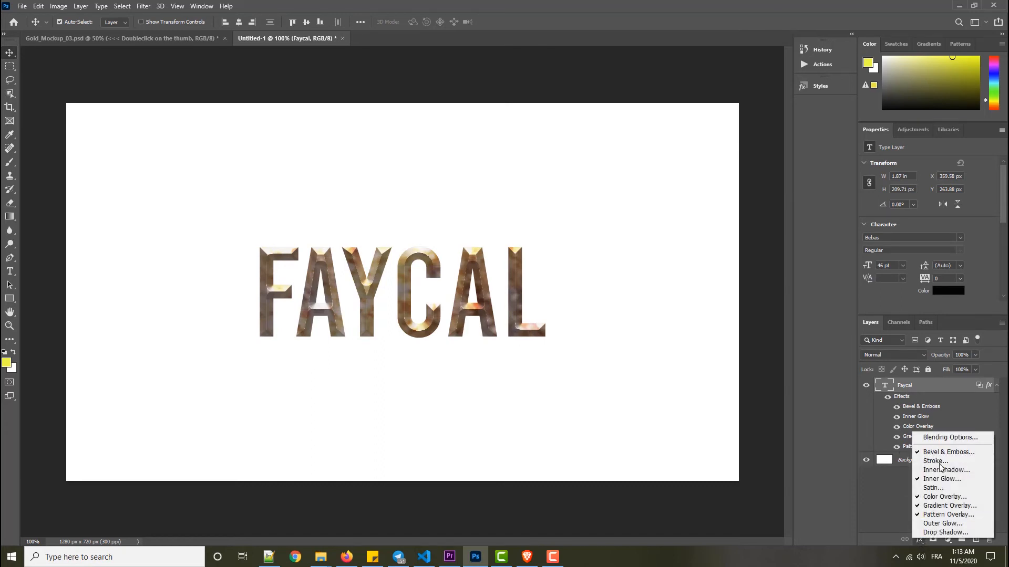
pyautogui.click(889, 500)
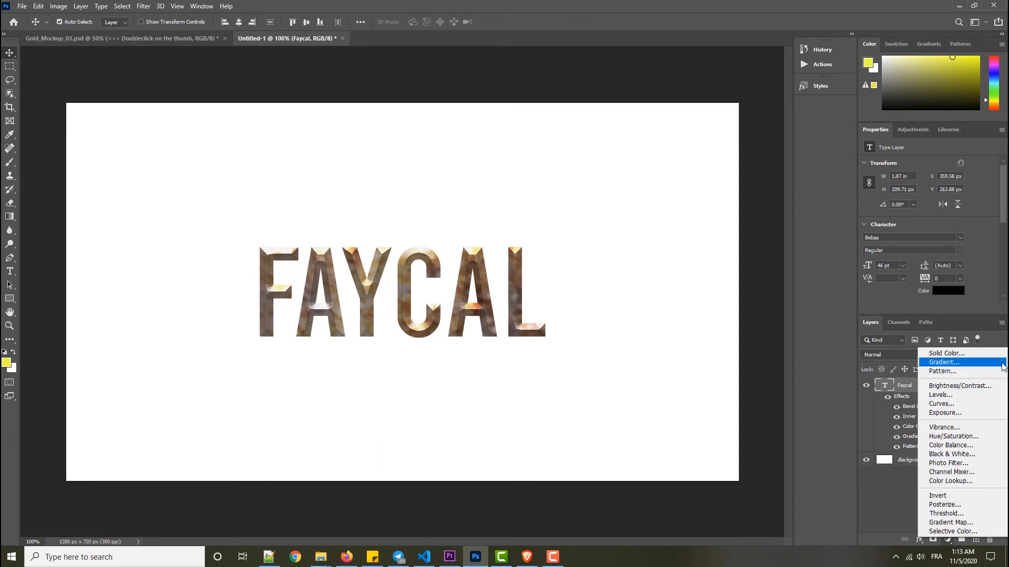
pyautogui.click(901, 522)
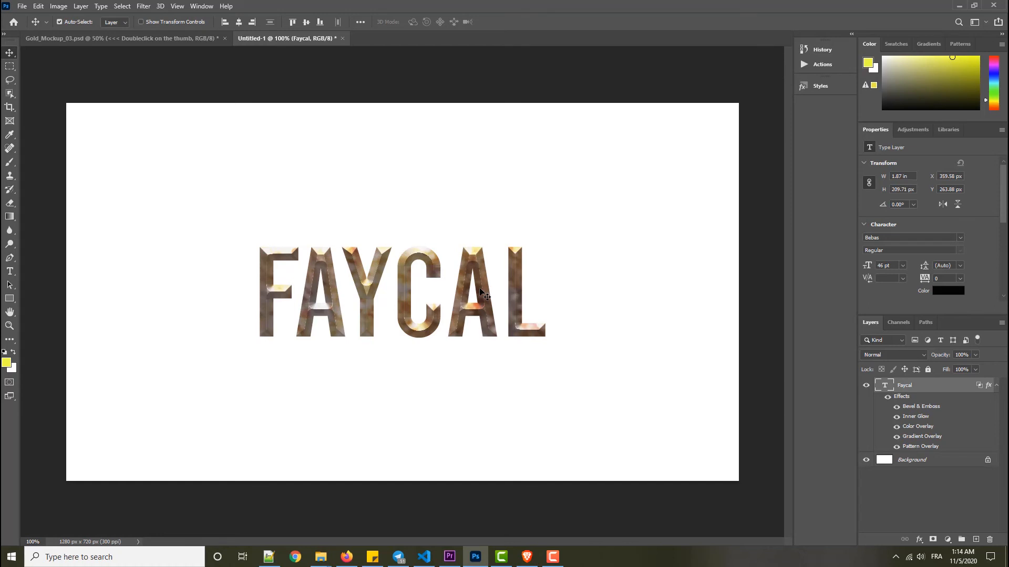
# - Examine the text layer's Bevel & Emboss, Inner Glow, Color, Gradient and Pattern Overlay settings and the pattern groups, and cancel the Layer Style dialog
pyautogui.doubleClick(905, 402)
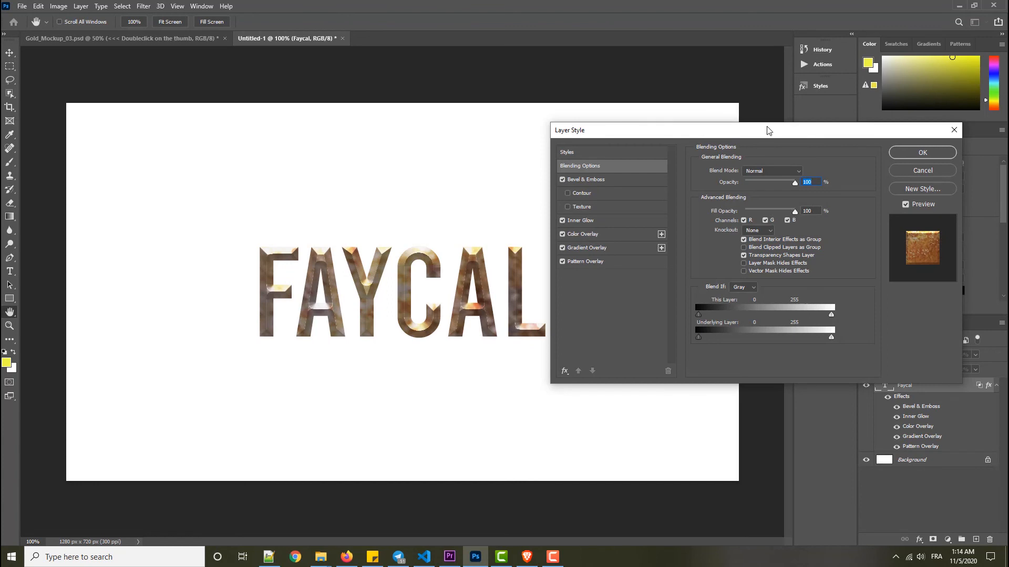
pyautogui.moveTo(767, 130); pyautogui.dragTo(305, 150)
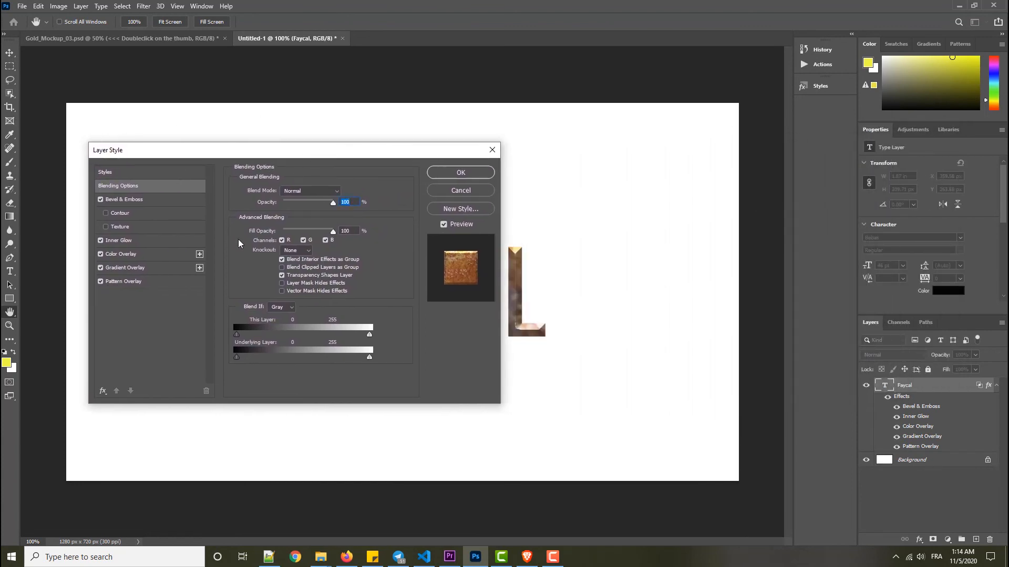
pyautogui.click(135, 199)
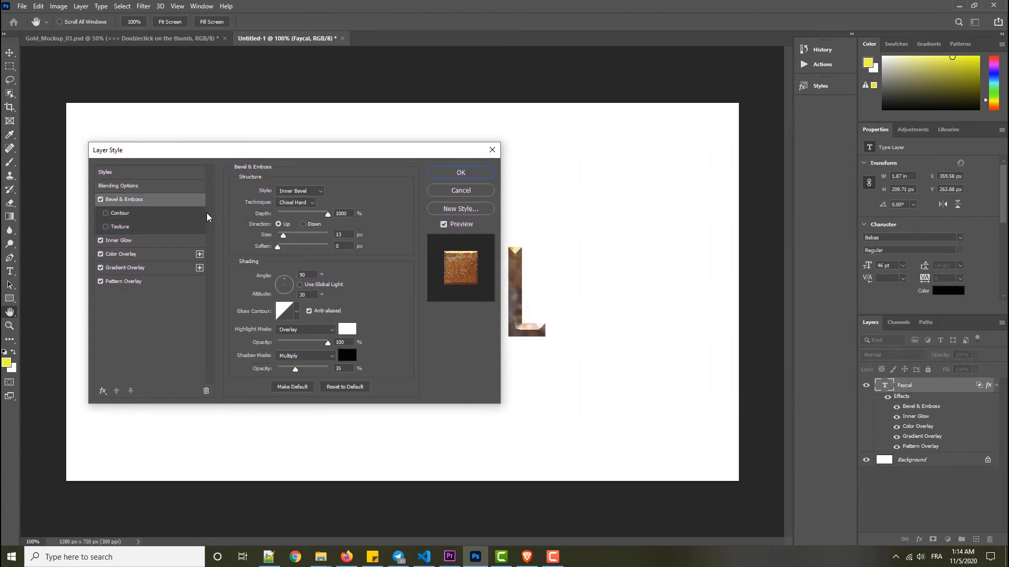
pyautogui.click(128, 241)
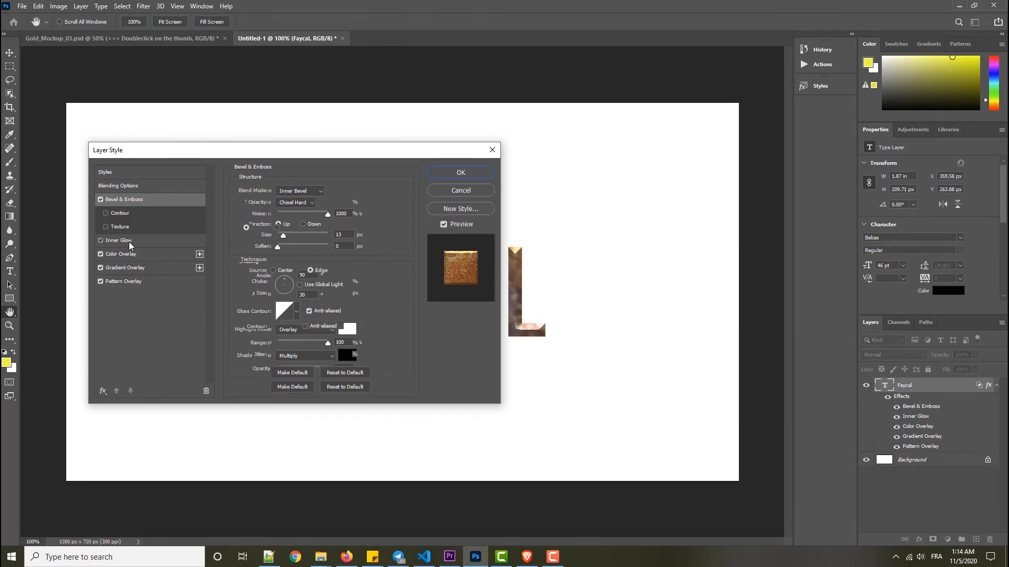
pyautogui.click(136, 257)
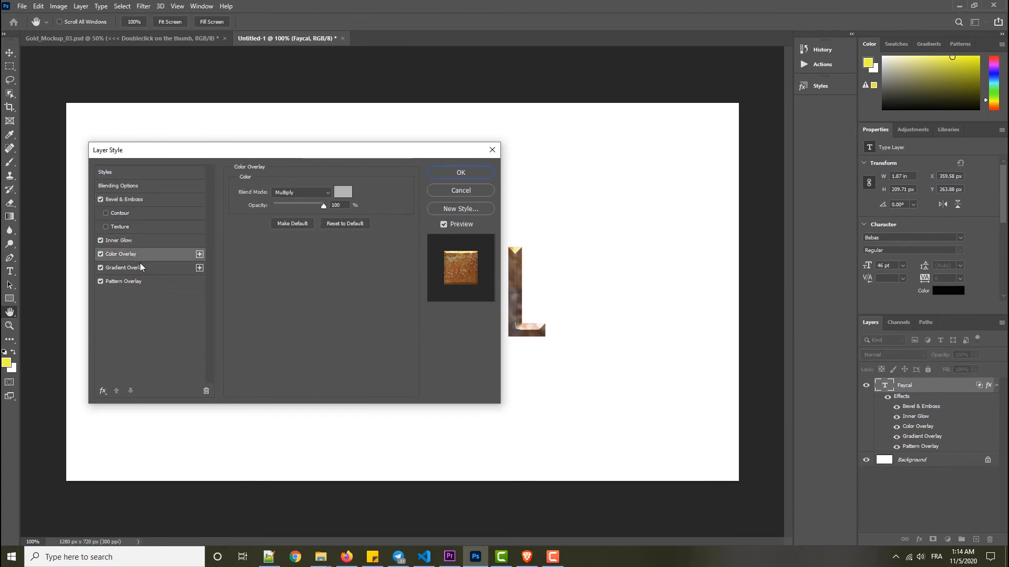
pyautogui.click(140, 269)
pyautogui.click(144, 282)
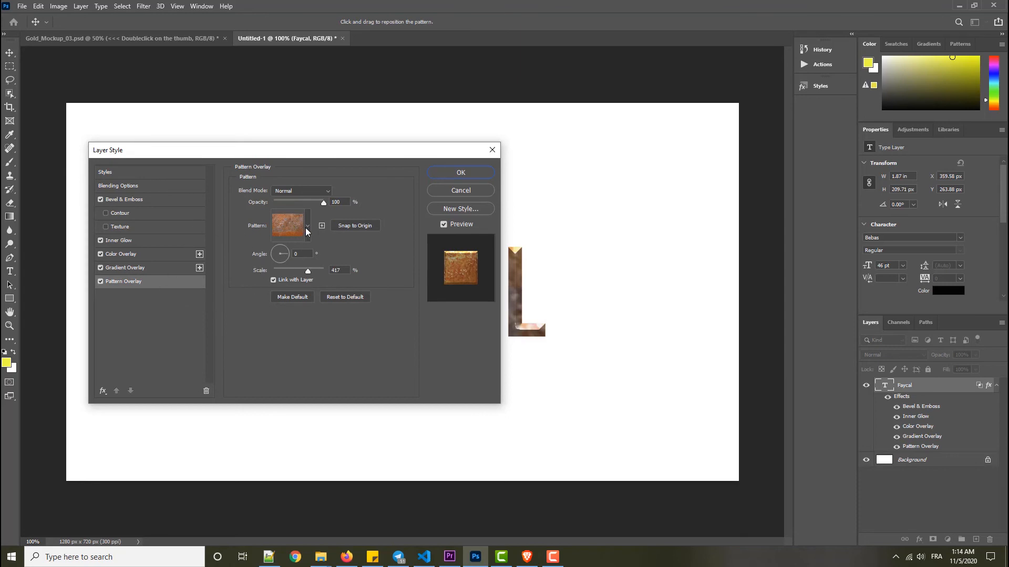
pyautogui.click(307, 227)
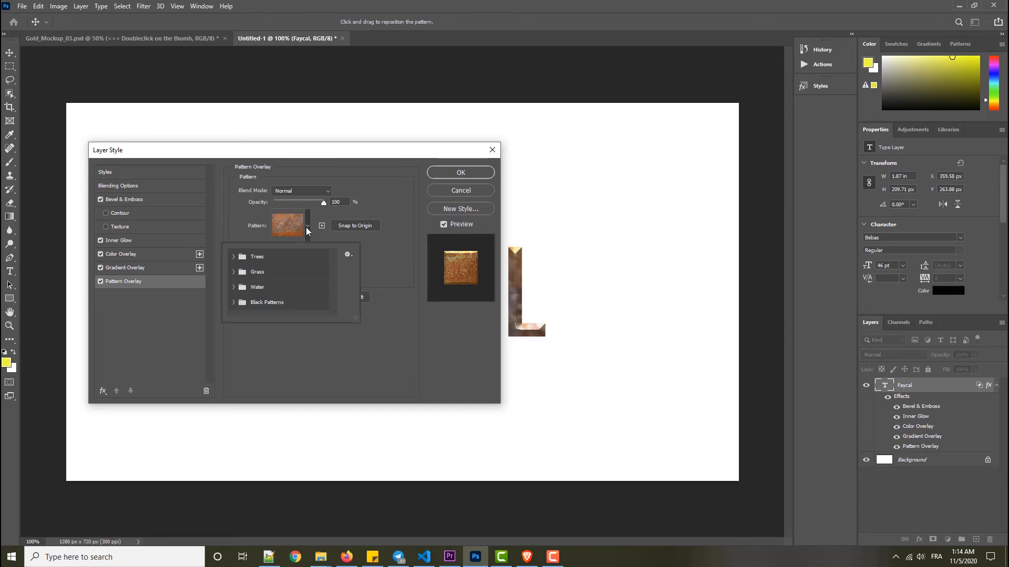
pyautogui.click(307, 227)
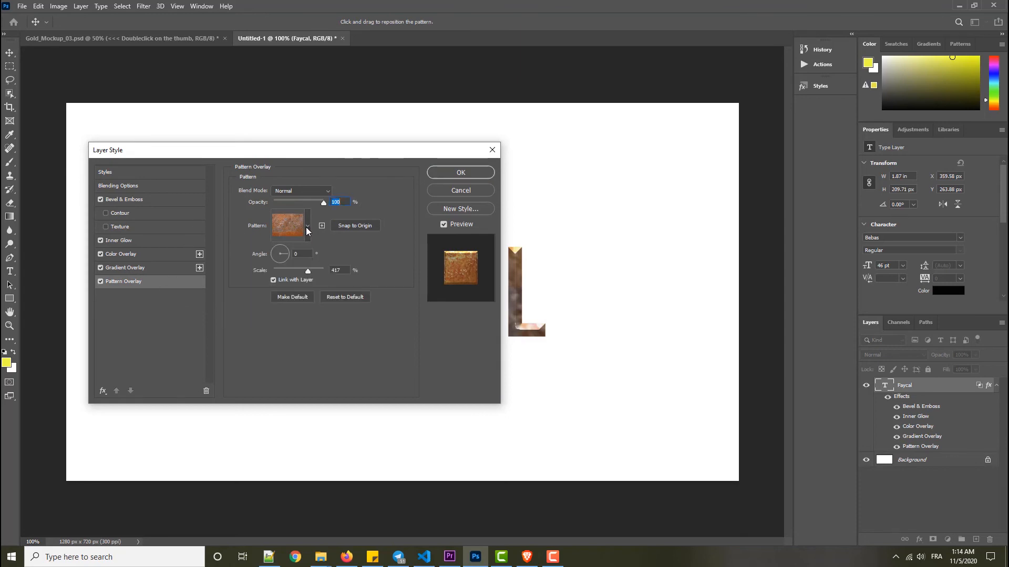
pyautogui.click(470, 190)
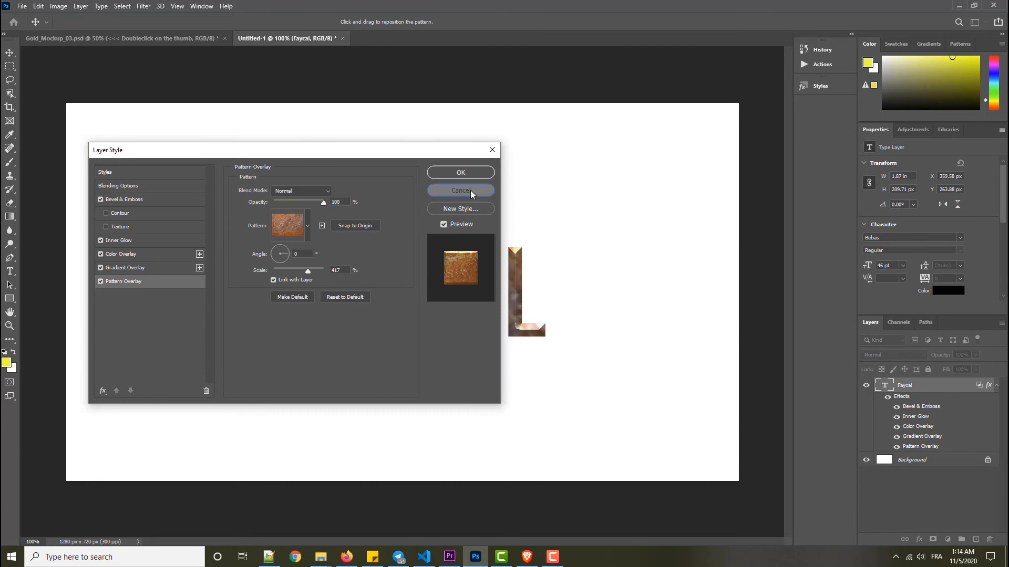